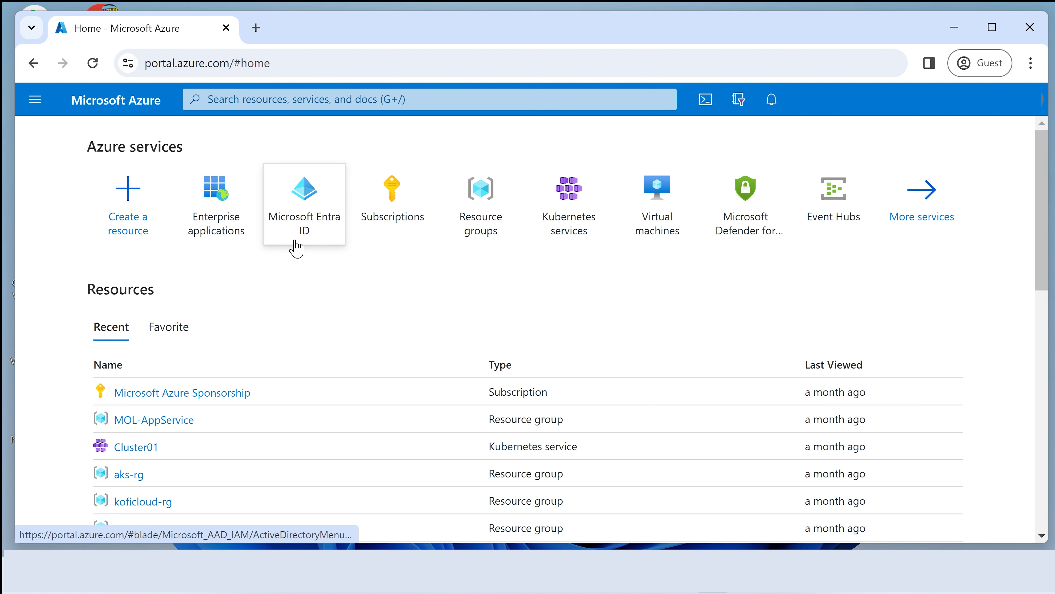
Search the portal for "microsoft ent" and open the Microsoft Entra ID service
{"action": "mouse_move", "coordinate": [297, 243]}
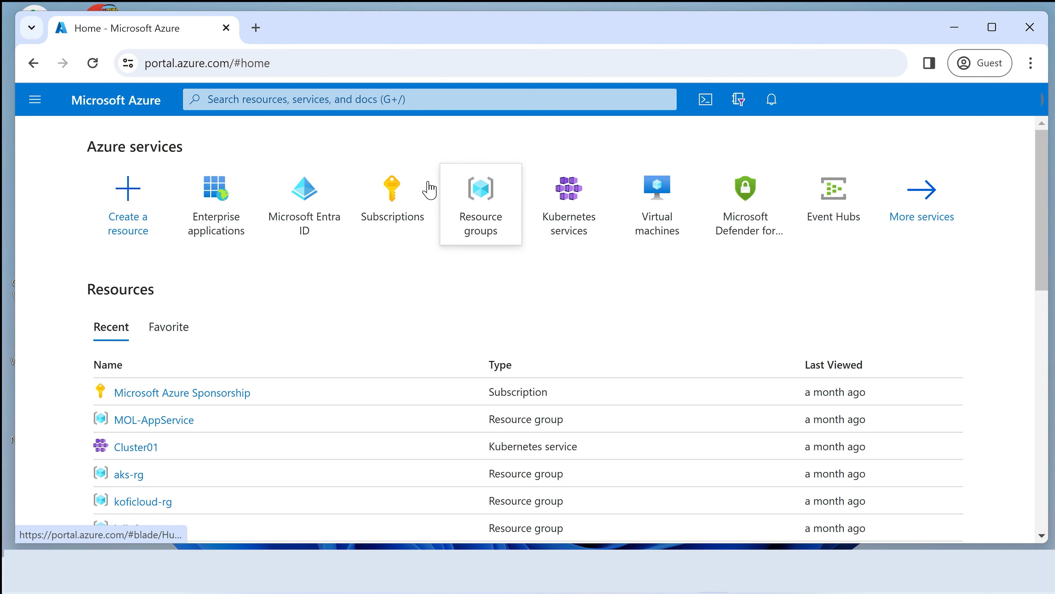
{"action": "left_click", "coordinate": [334, 100]}
{"action": "type", "text": "m"}
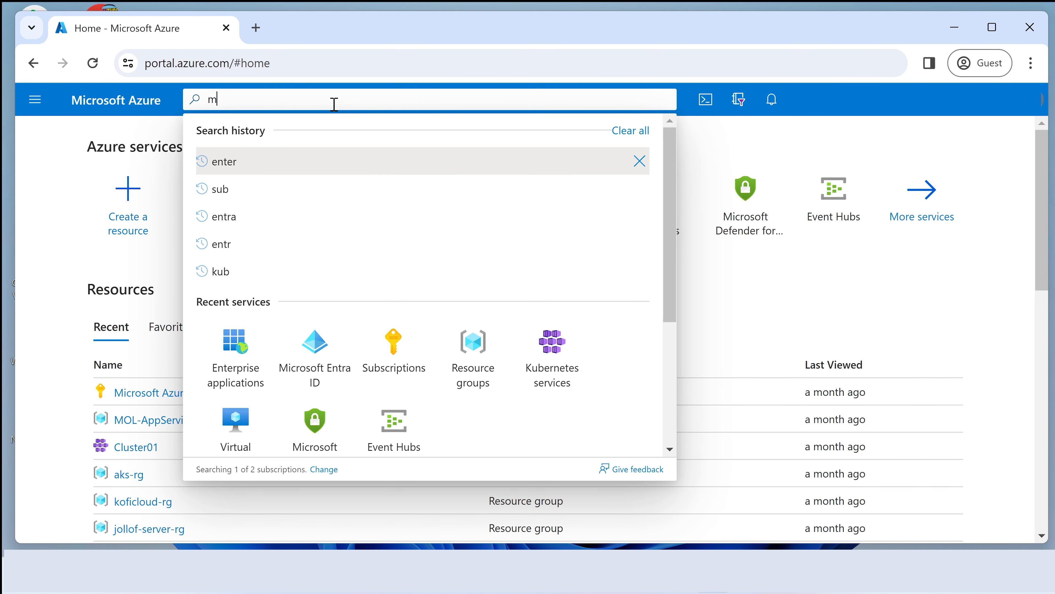
{"action": "type", "text": "icrosoft"}
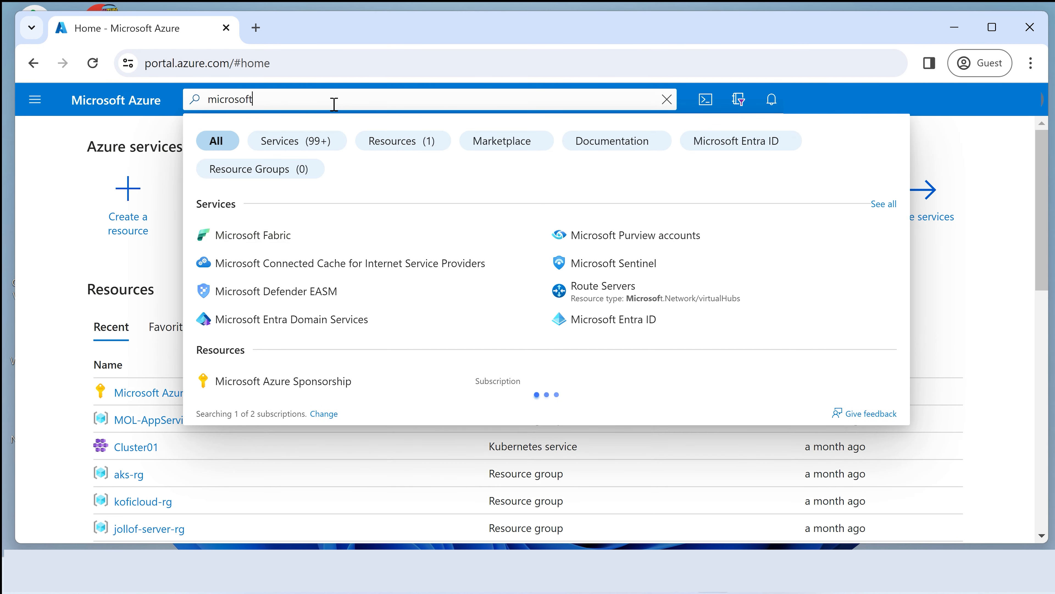
{"action": "type", "text": " ent"}
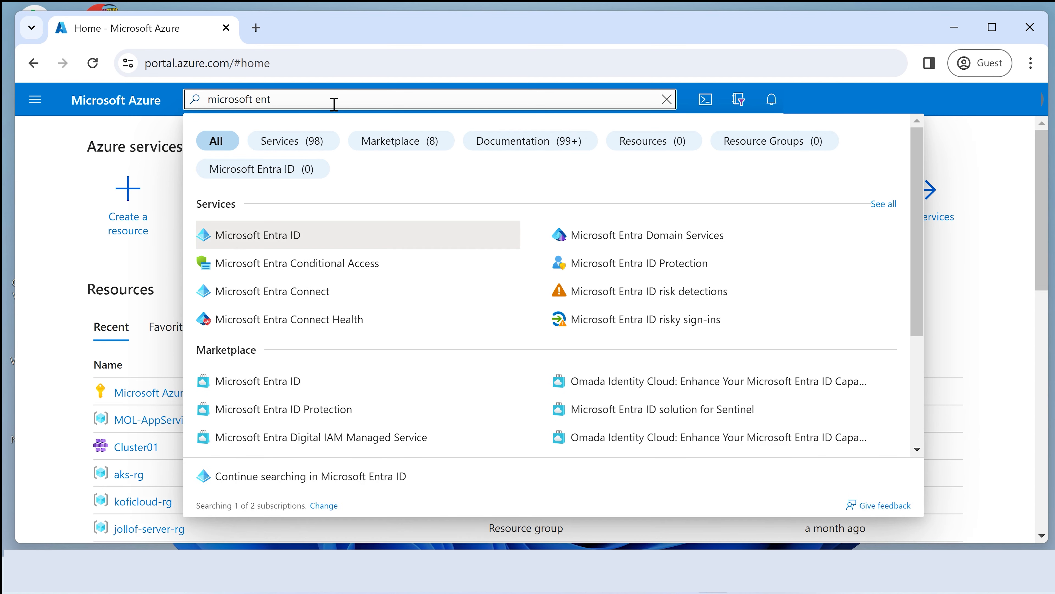
{"action": "left_click", "coordinate": [266, 241]}
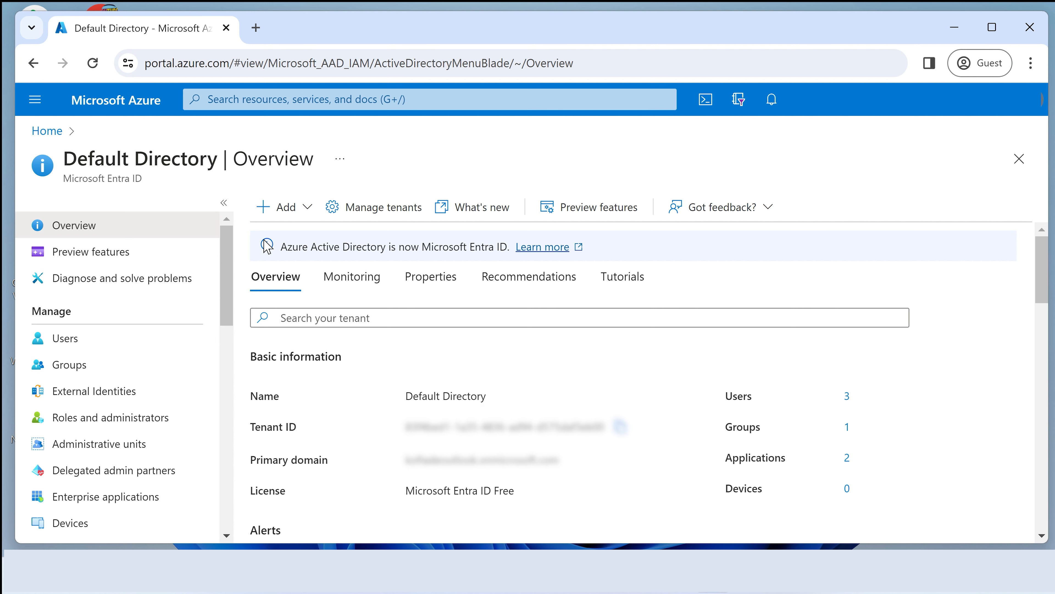
Start creating a new internal user in the Default Directory and enter the first user's name as the user principal name
{"action": "left_click", "coordinate": [70, 347]}
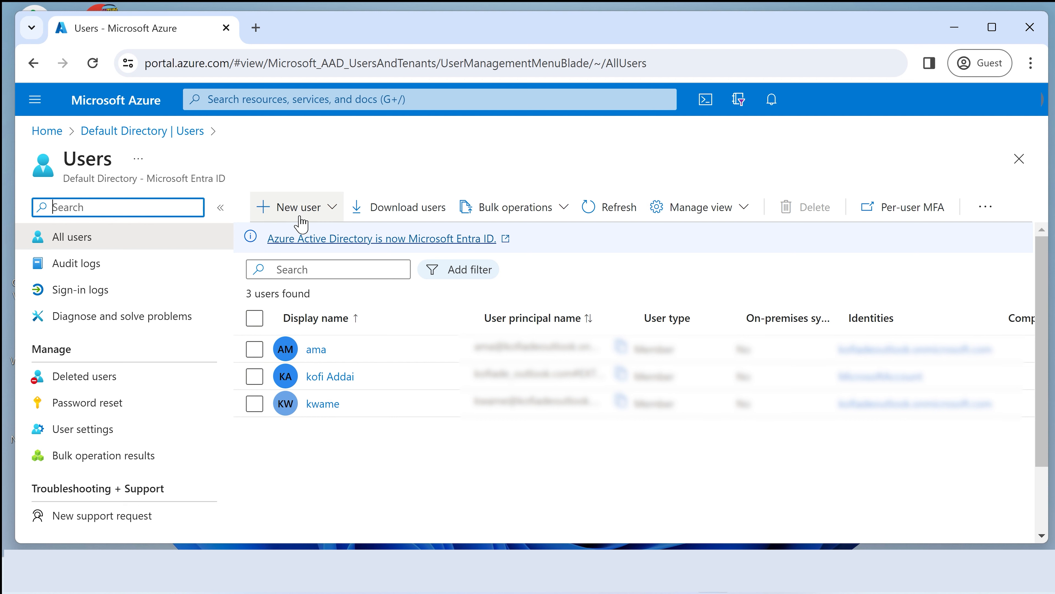
{"action": "left_click", "coordinate": [287, 216]}
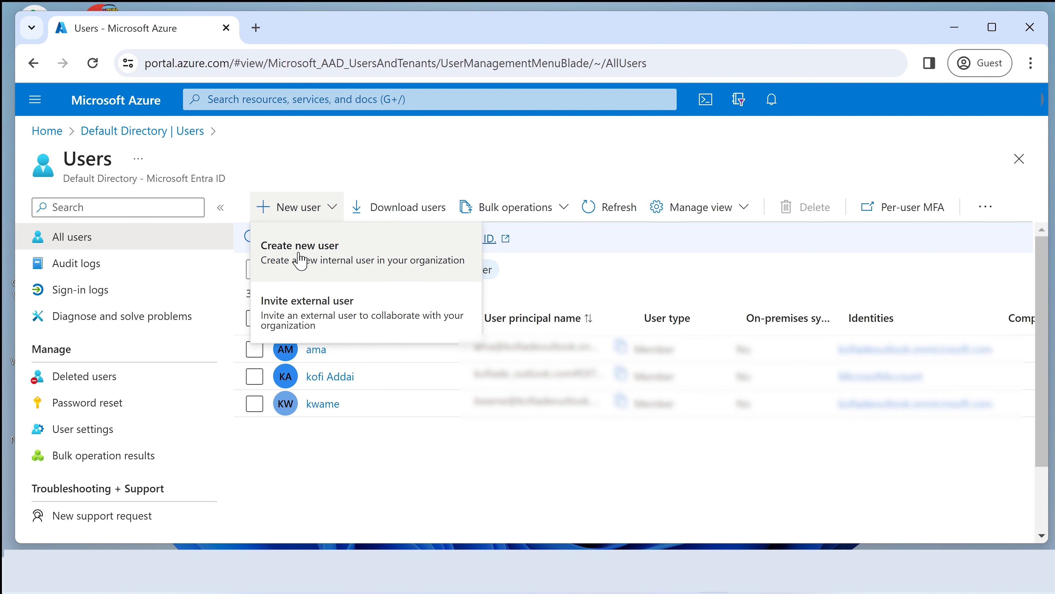
{"action": "left_click", "coordinate": [300, 262]}
{"action": "left_click", "coordinate": [259, 317]}
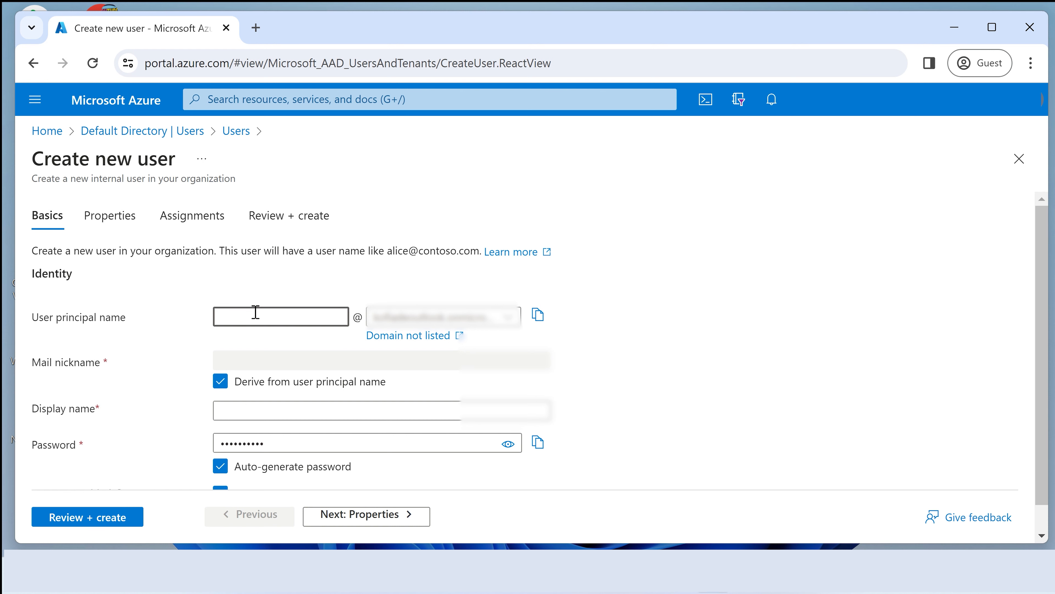
{"action": "type", "text": "kojo"}
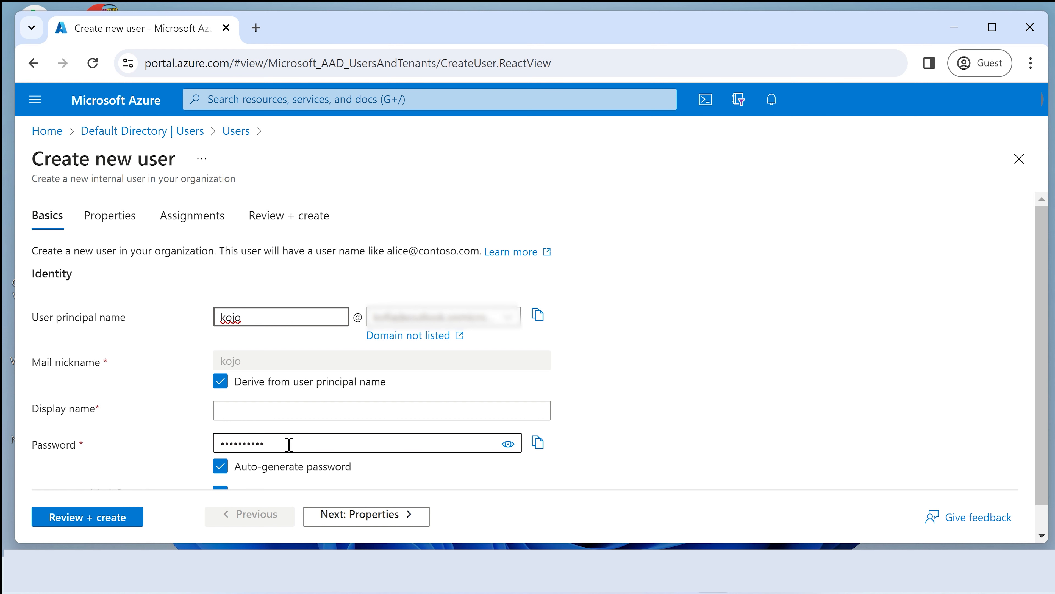
Reveal and copy the auto-generated password, and enter the user's name as the display name
{"action": "left_click", "coordinate": [509, 444]}
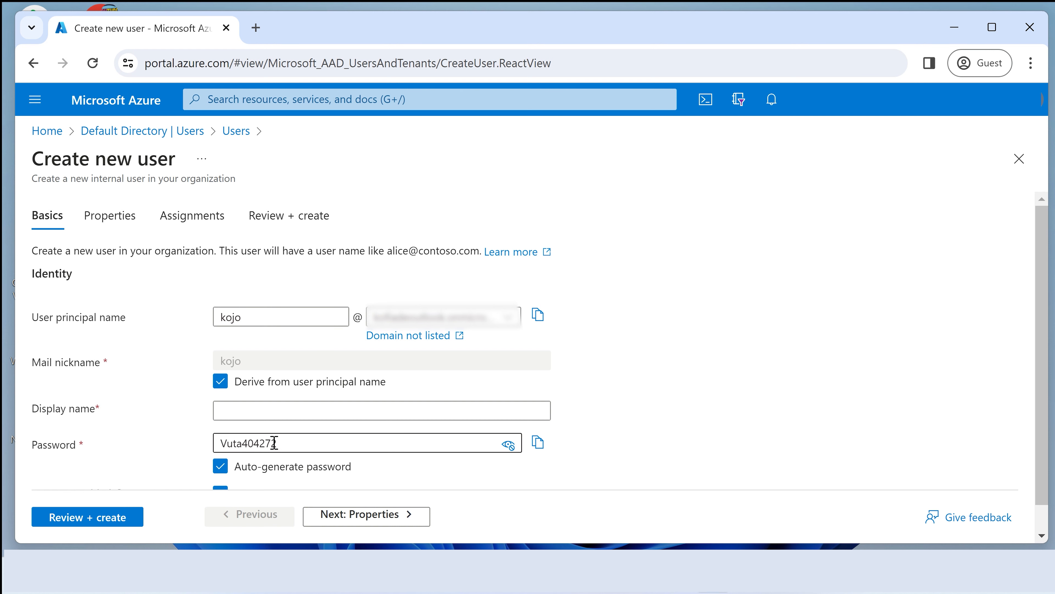
{"action": "left_click_drag", "start_coordinate": [291, 443], "coordinate": [217, 442]}
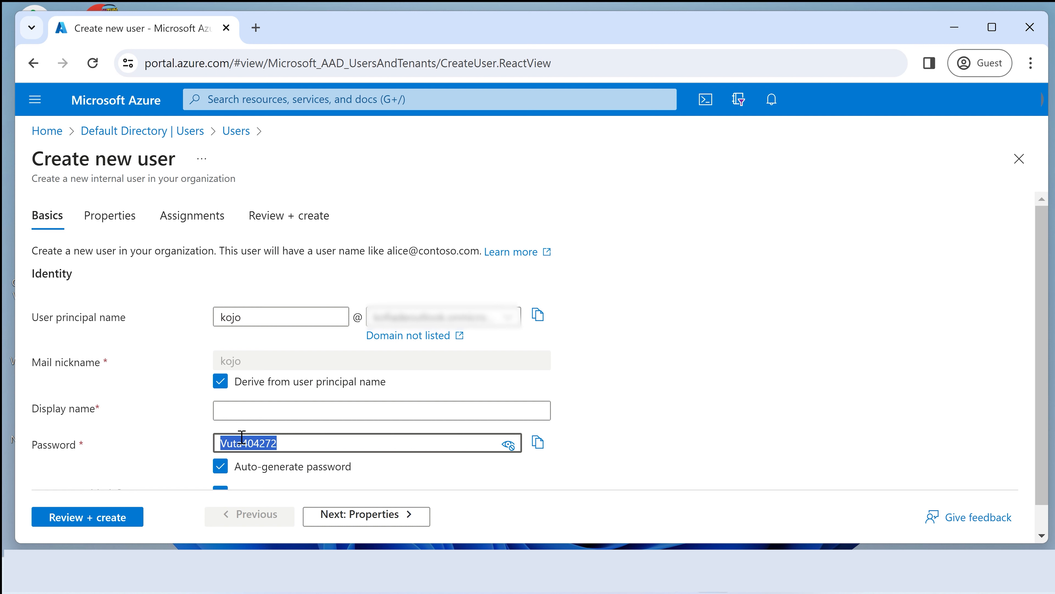
{"action": "left_click", "coordinate": [537, 444]}
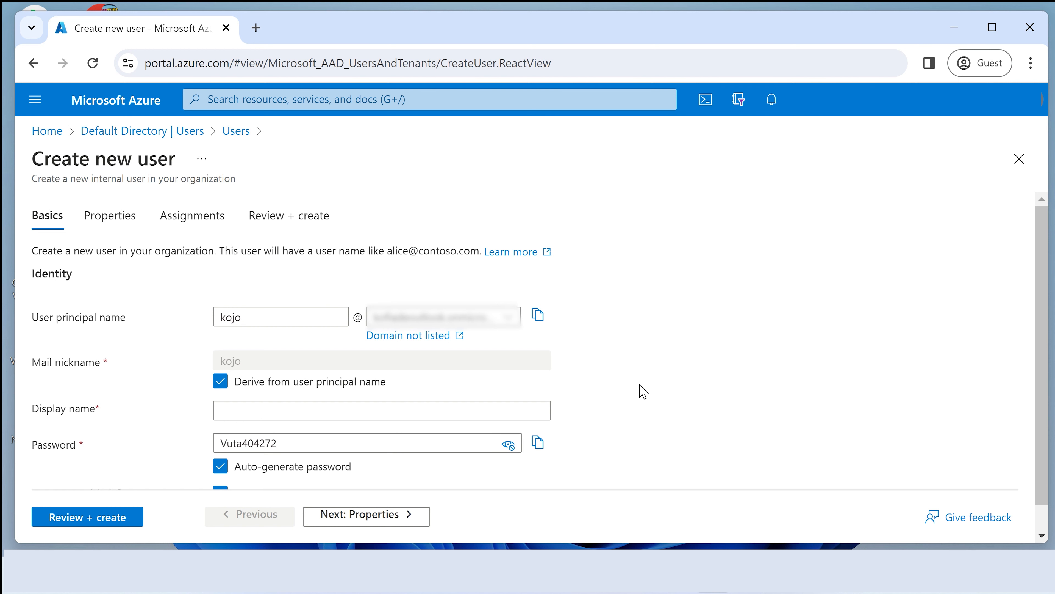
{"action": "left_click", "coordinate": [247, 410]}
{"action": "type", "text": "kojo"}
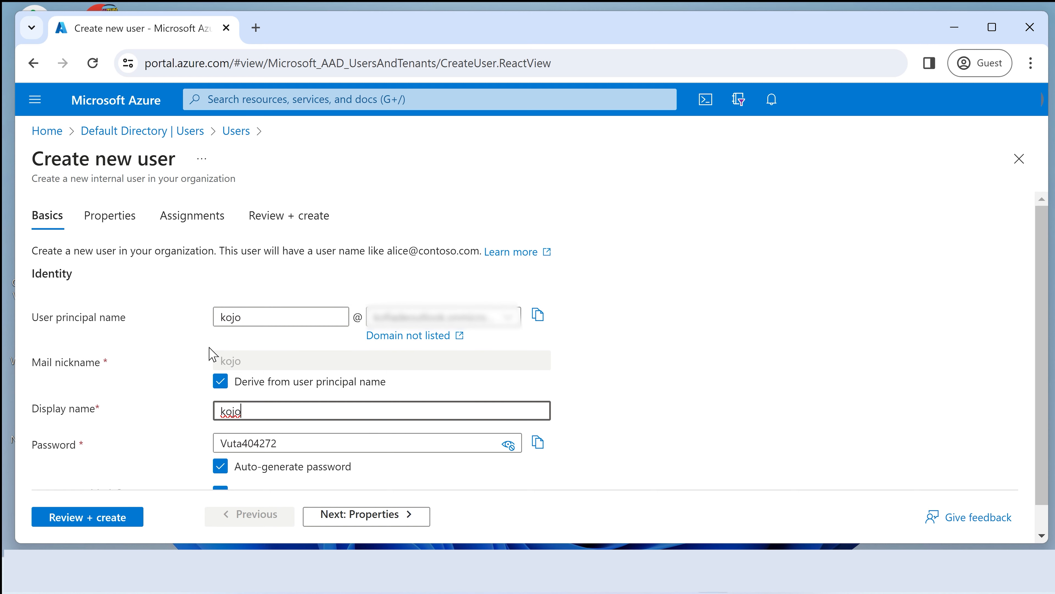
Review and create the first user account with the account enabled, and refresh the list of all users
{"action": "scroll", "coordinate": [669, 333], "scroll_direction": "down", "scroll_amount": 1}
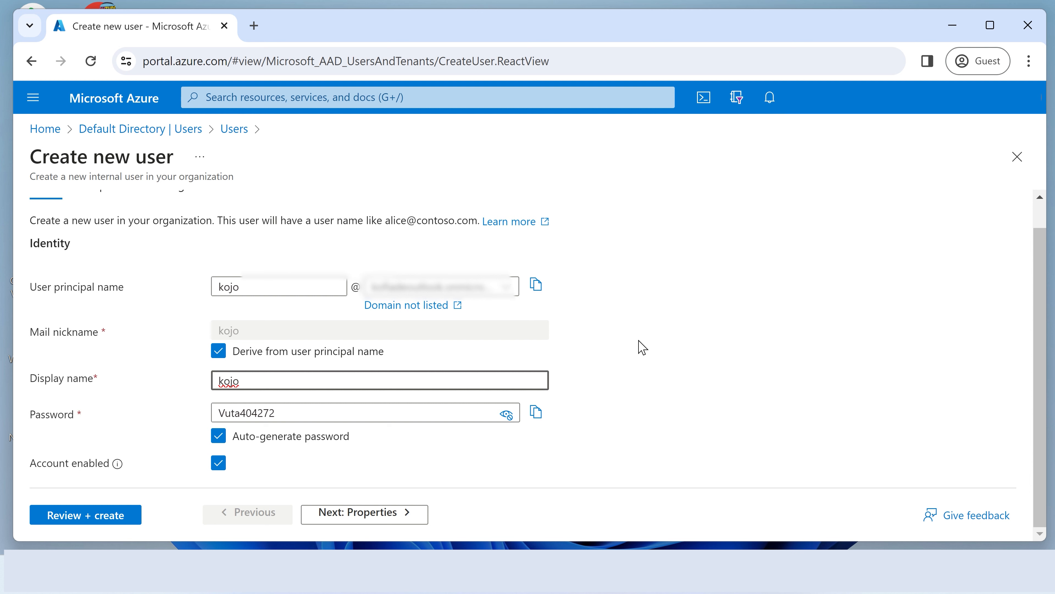
{"action": "left_click", "coordinate": [87, 519]}
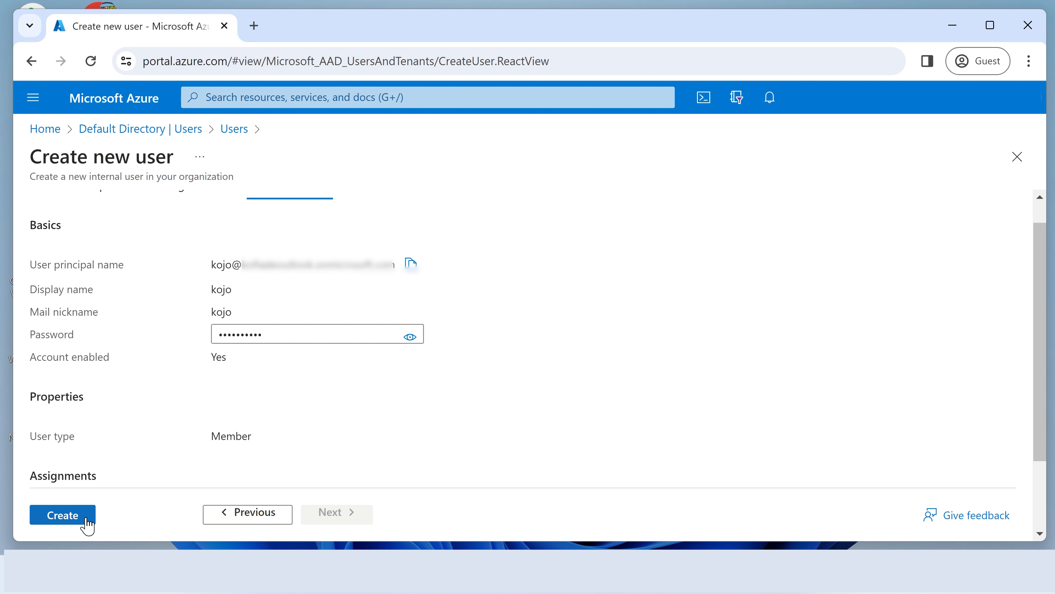
{"action": "left_click", "coordinate": [63, 515]}
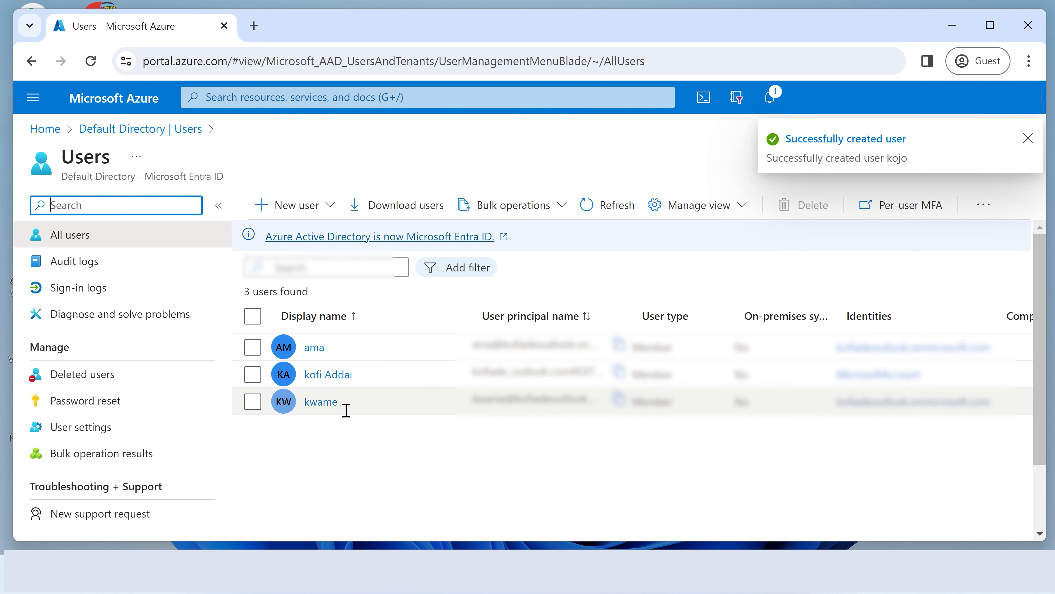
{"action": "left_click", "coordinate": [612, 213]}
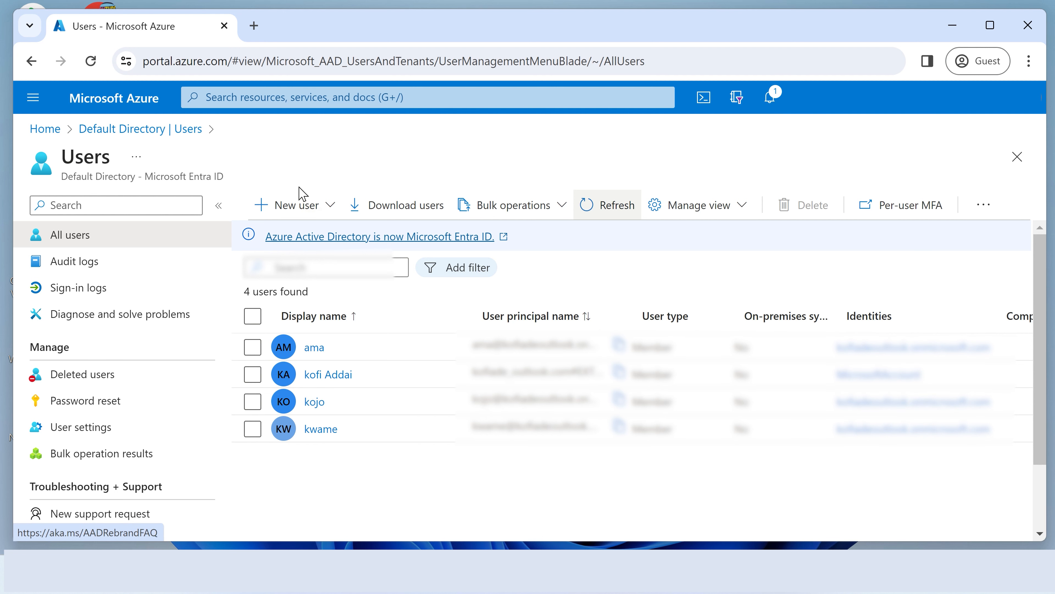
Start a second new internal user and enter that user's name as both user principal name and display name
{"action": "left_click", "coordinate": [287, 214]}
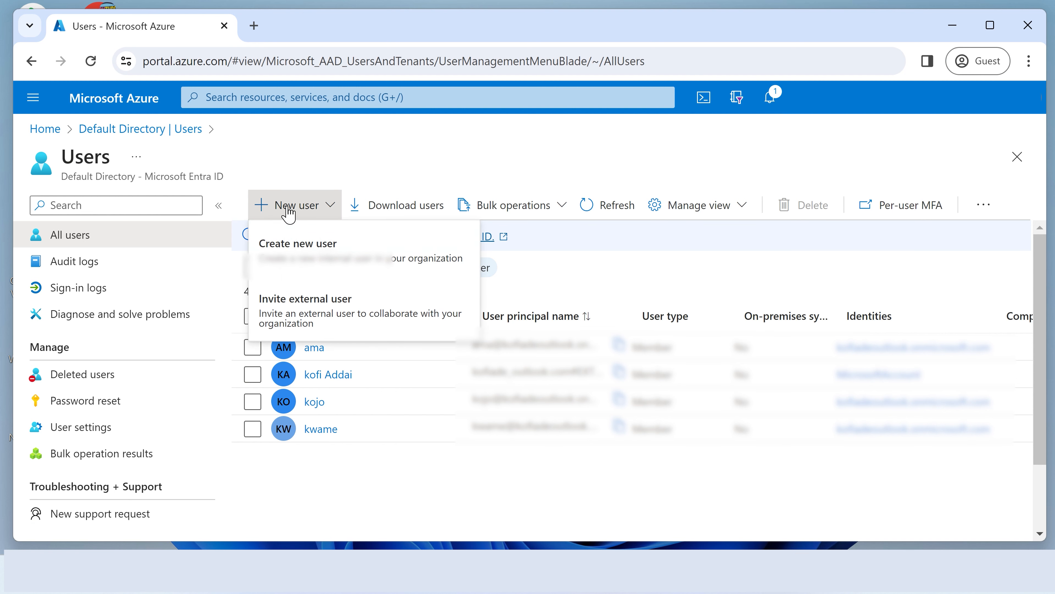
{"action": "left_click", "coordinate": [294, 251]}
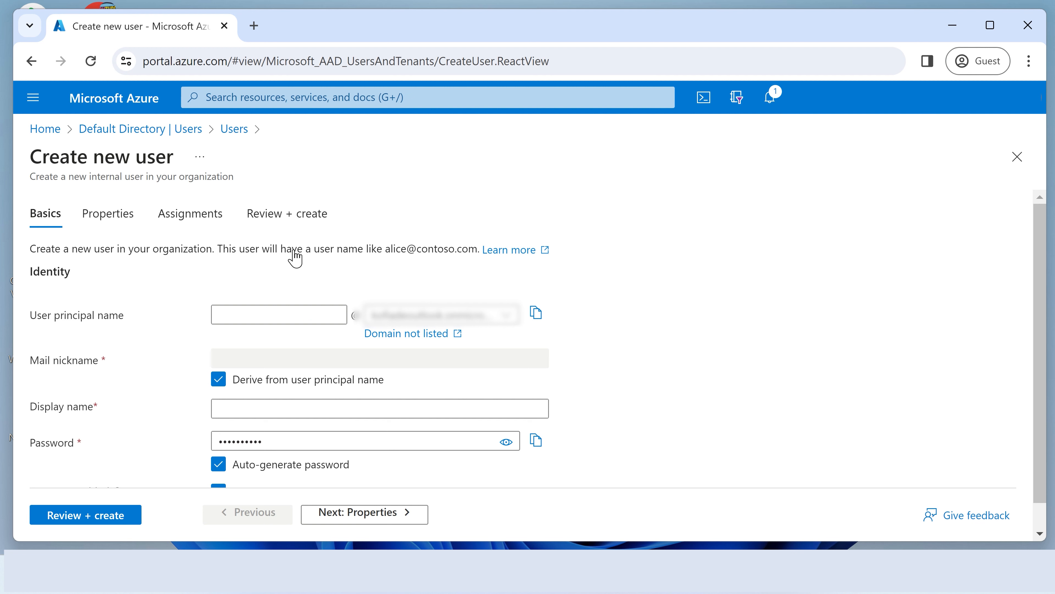
{"action": "left_click", "coordinate": [253, 315]}
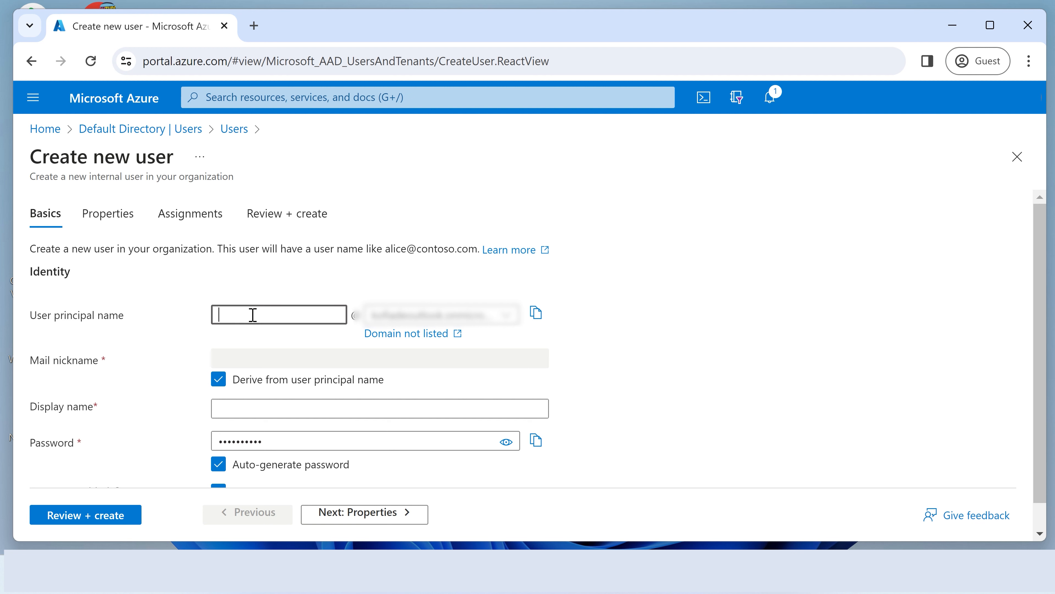
{"action": "type", "text": "afia"}
{"action": "left_click", "coordinate": [233, 409]}
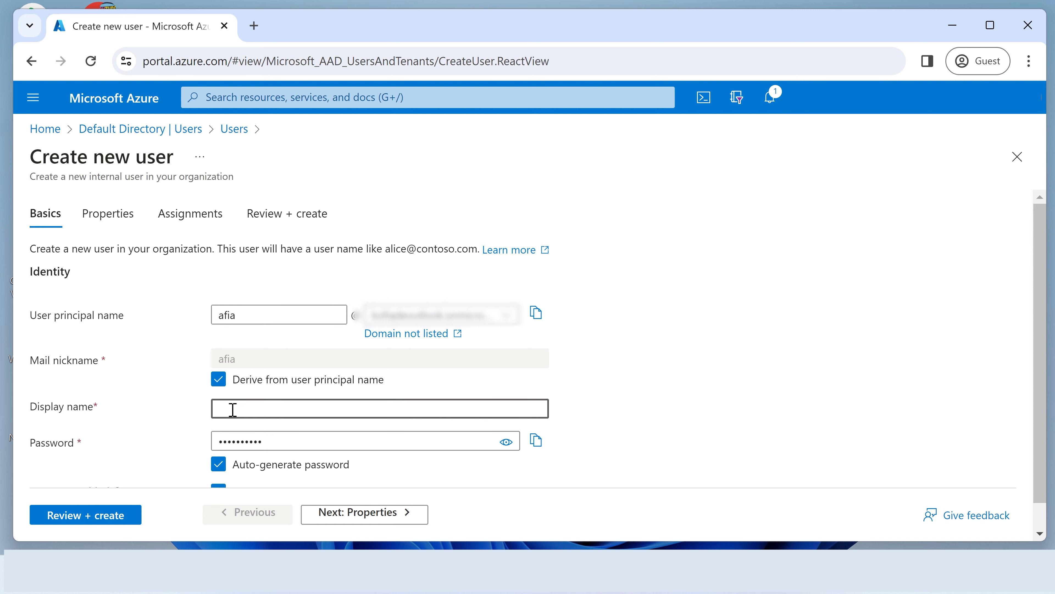
{"action": "type", "text": "afia"}
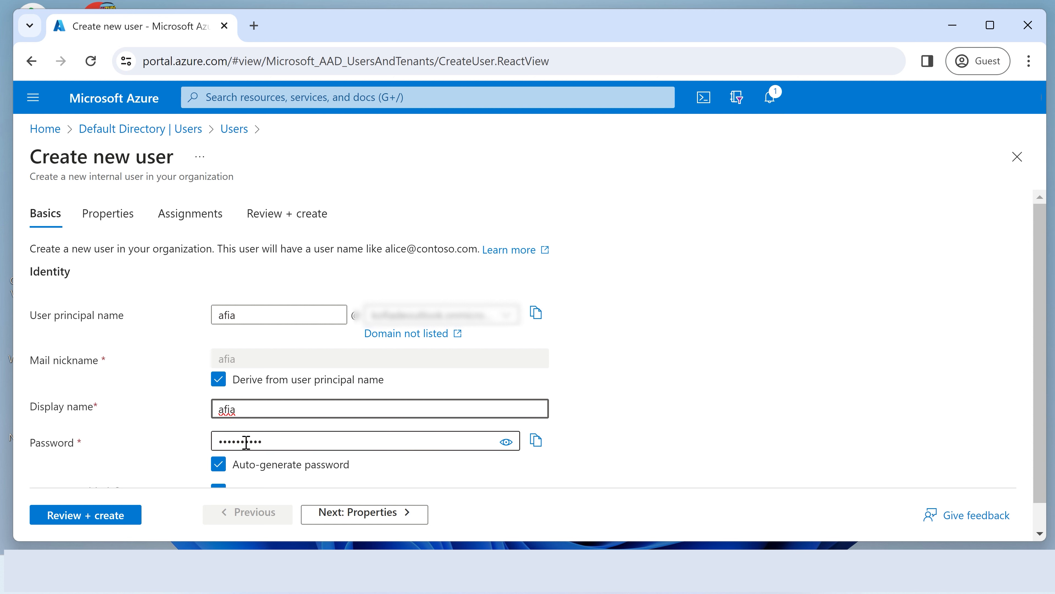
Reveal the second user's auto-generated password, check the basic details, and review and create the account
{"action": "left_click", "coordinate": [505, 441]}
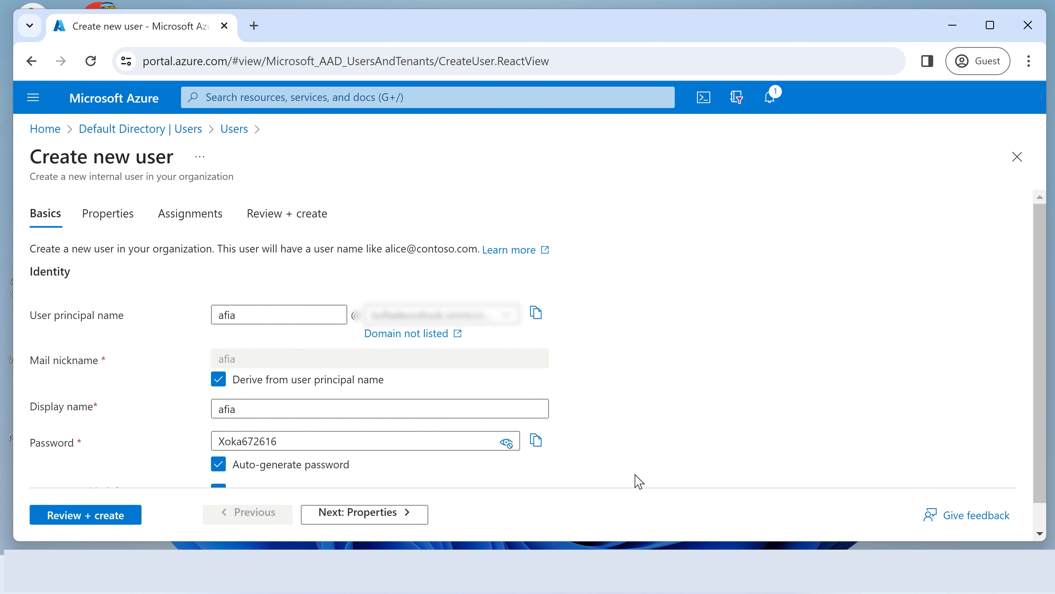
{"action": "scroll", "coordinate": [539, 449], "scroll_direction": "down", "scroll_amount": 1}
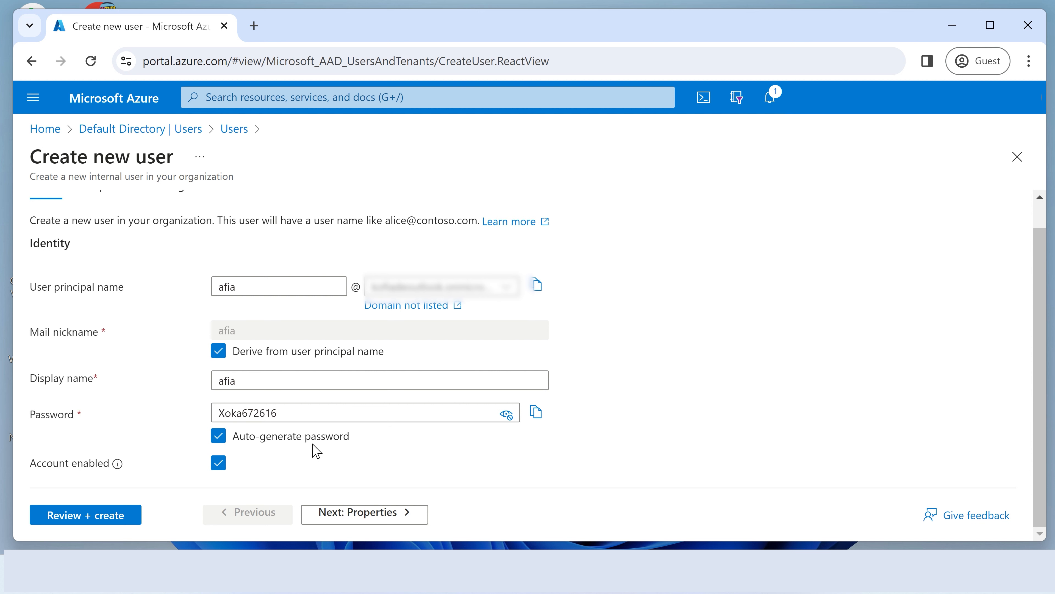
{"action": "scroll", "coordinate": [227, 361], "scroll_direction": "up", "scroll_amount": 1}
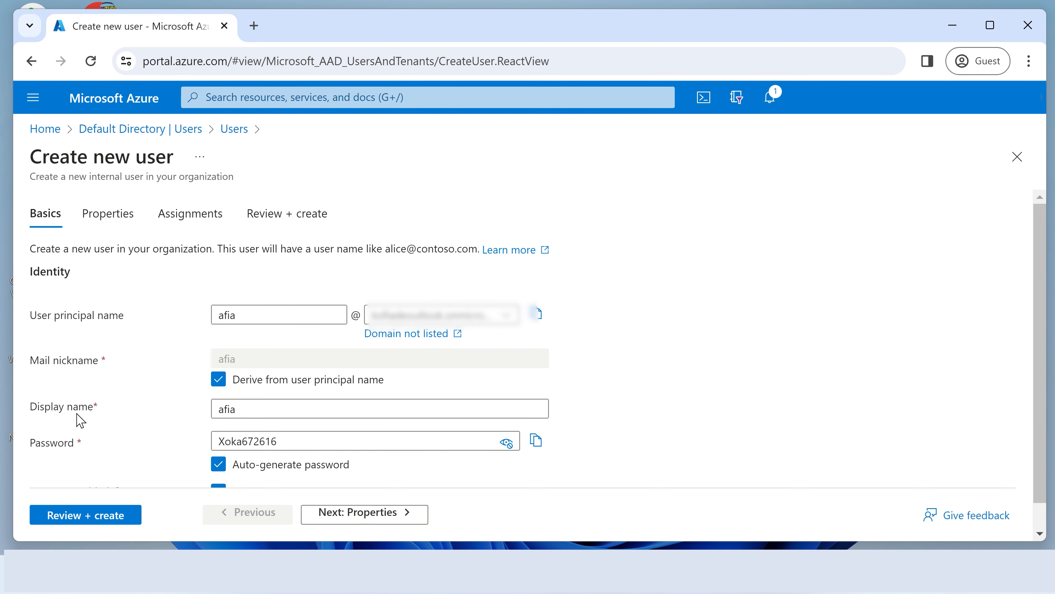
{"action": "scroll", "coordinate": [143, 428], "scroll_direction": "down", "scroll_amount": 1}
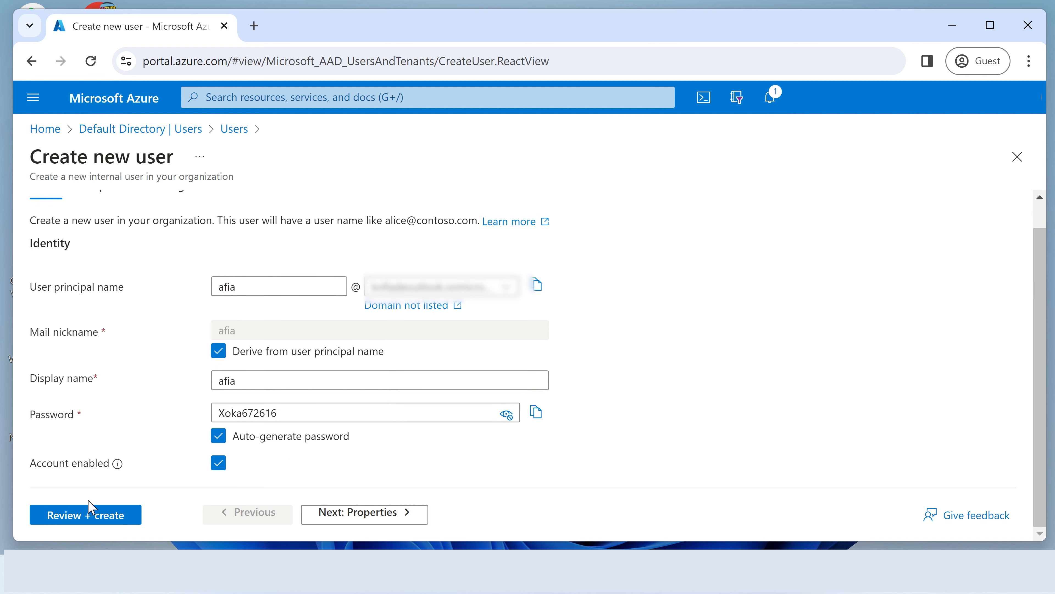
{"action": "left_click", "coordinate": [85, 520]}
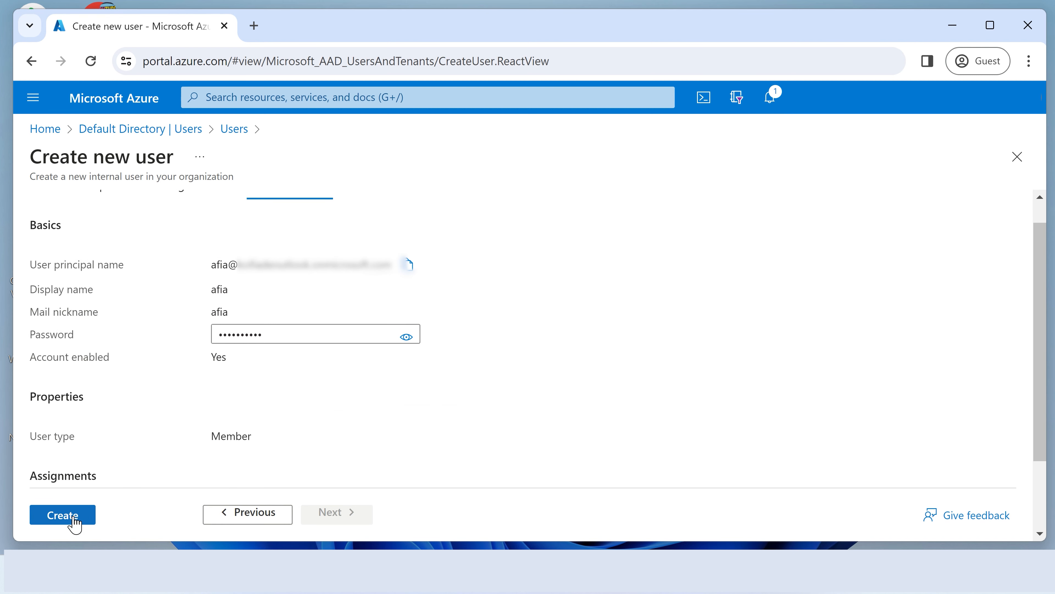
{"action": "left_click", "coordinate": [74, 519]}
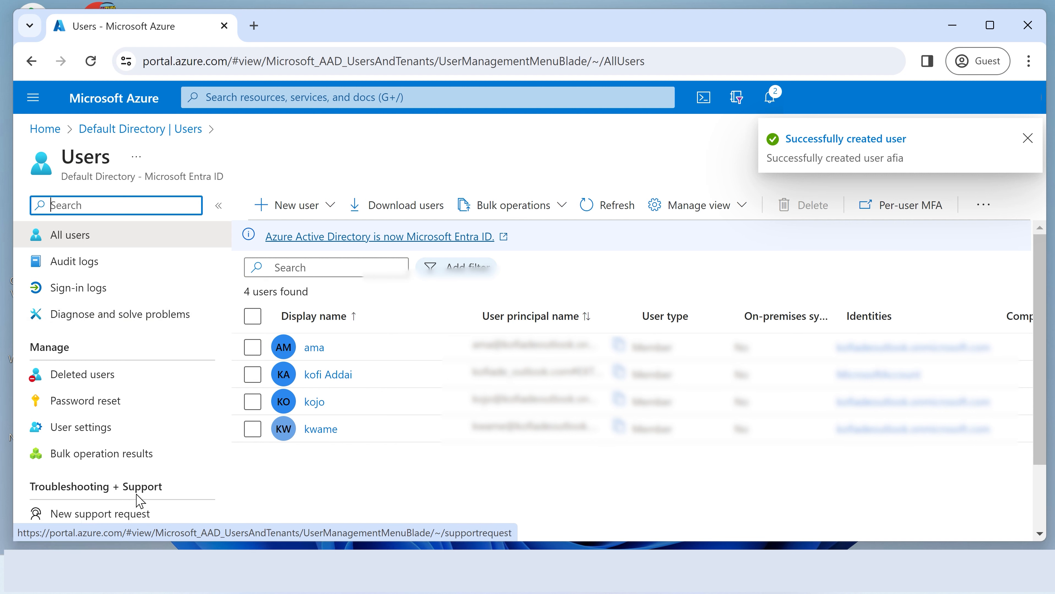
Refresh the list of all users to load the second new account
{"action": "left_click", "coordinate": [602, 217]}
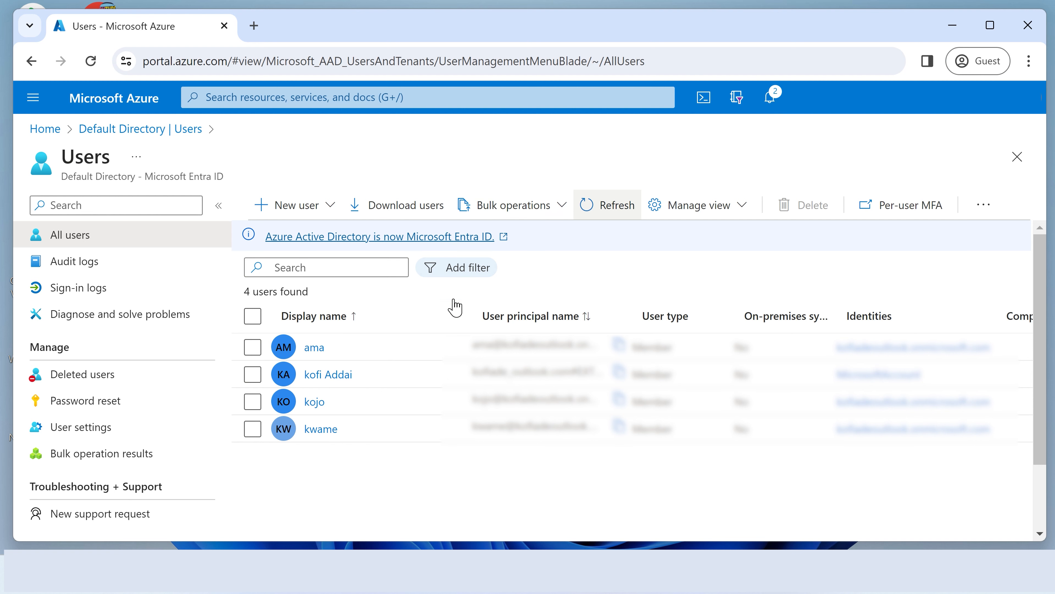
{"action": "left_click", "coordinate": [604, 207]}
{"action": "left_click", "coordinate": [616, 211]}
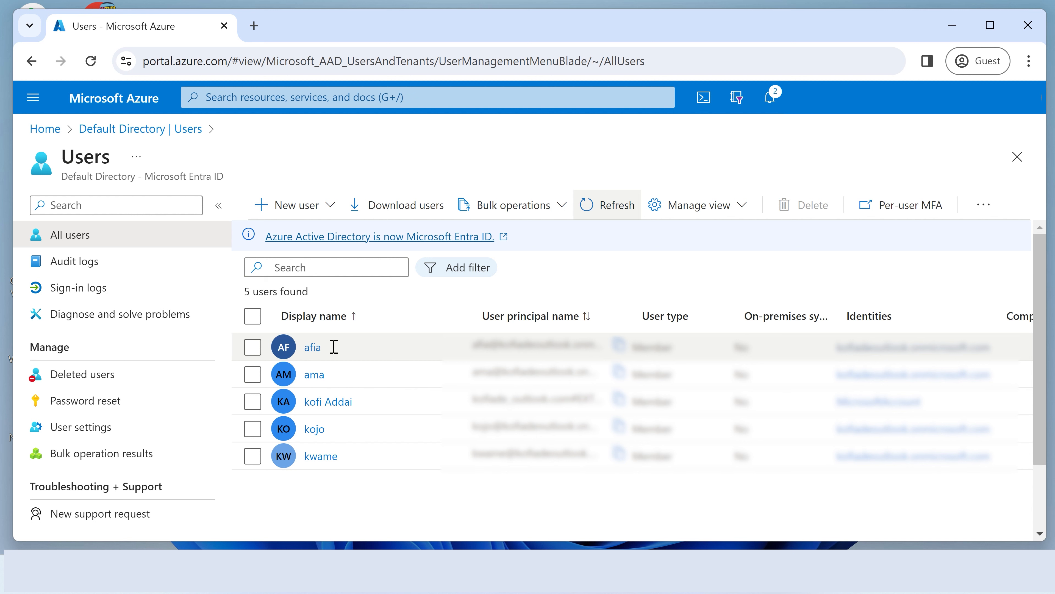
Return to the Default Directory overview, open its groups and start a new group
{"action": "left_click", "coordinate": [107, 132]}
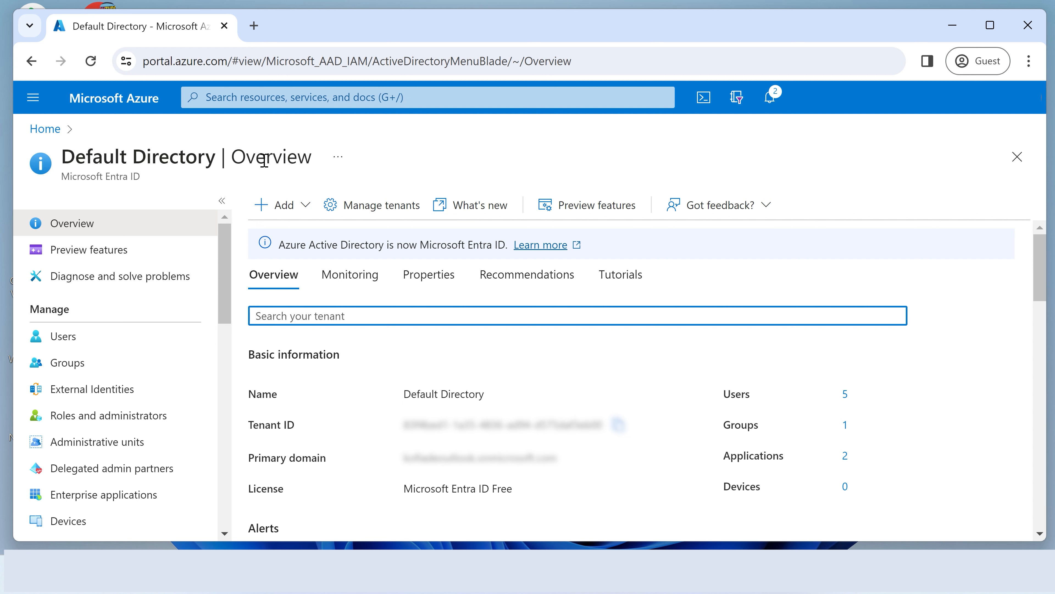
{"action": "scroll", "coordinate": [92, 341], "scroll_direction": "down", "scroll_amount": 2}
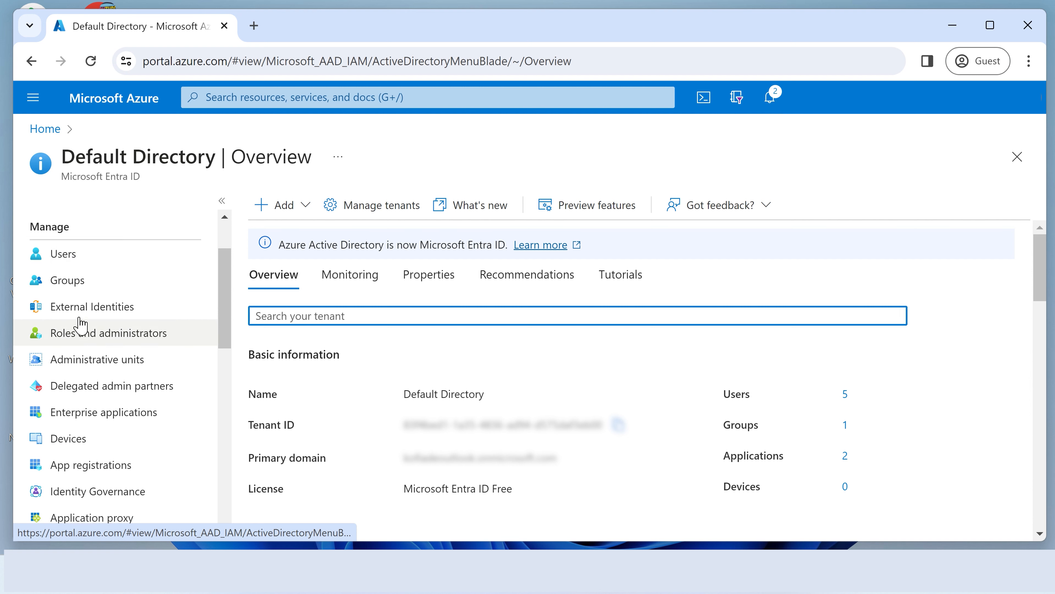
{"action": "scroll", "coordinate": [66, 307], "scroll_direction": "up", "scroll_amount": 2}
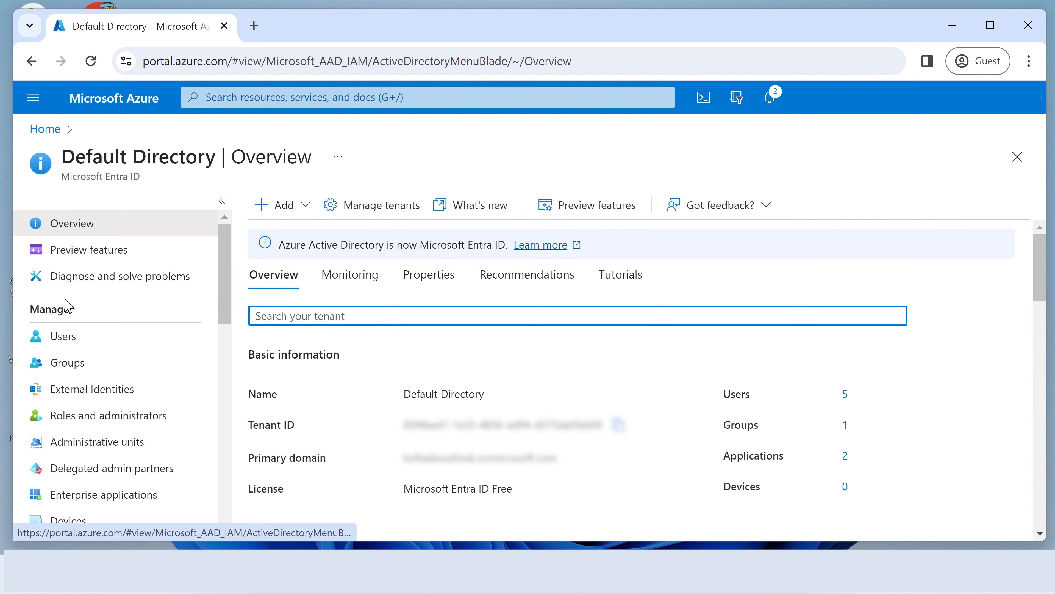
{"action": "left_click", "coordinate": [69, 369]}
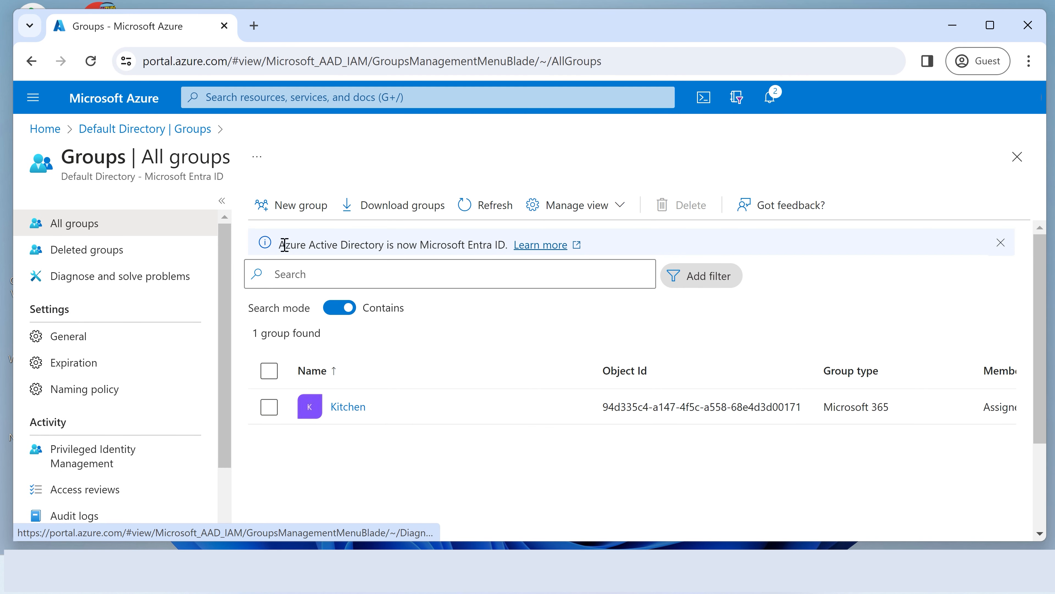
{"action": "left_click", "coordinate": [300, 214]}
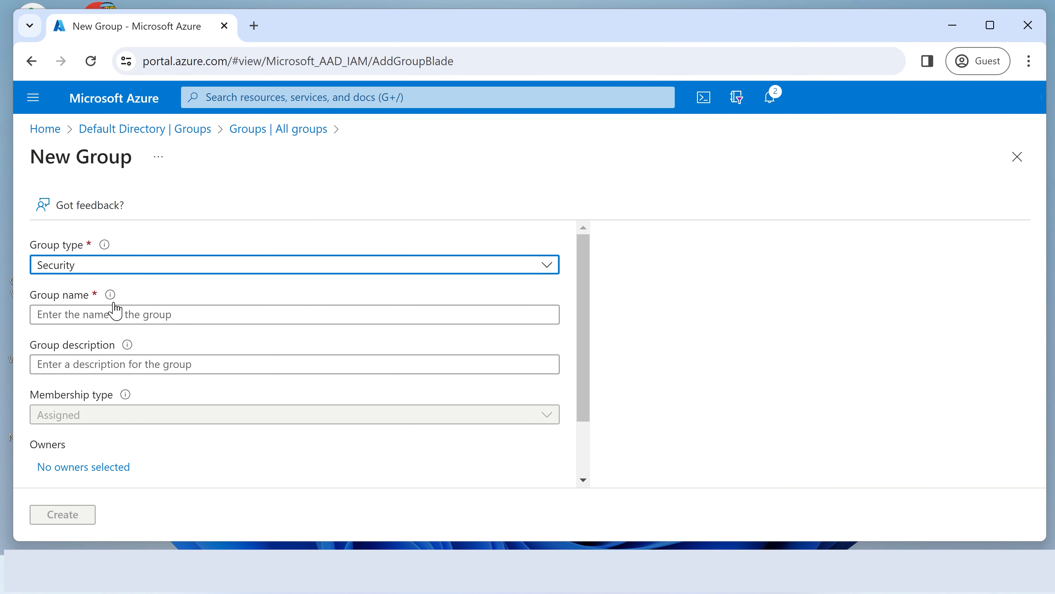
Name the new security group Office and enter Main Office as its description
{"action": "left_click", "coordinate": [111, 316]}
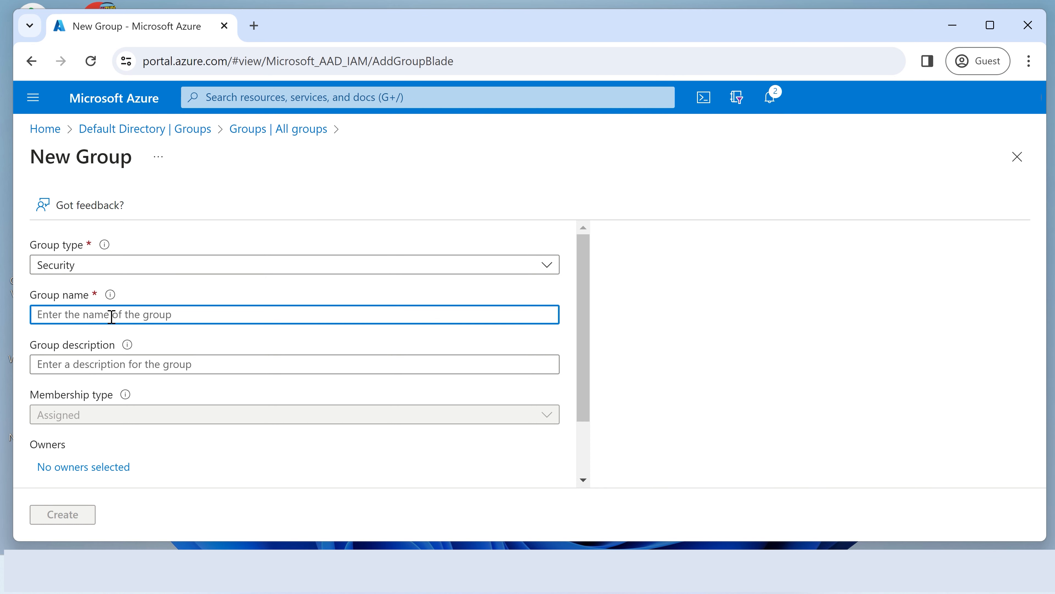
{"action": "type", "text": "Office"}
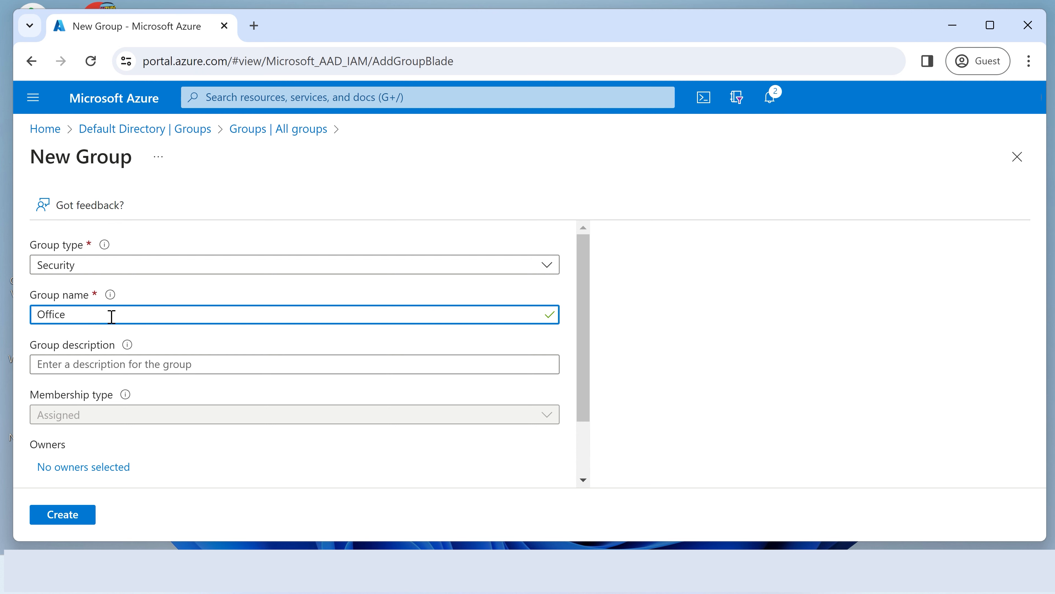
{"action": "left_click", "coordinate": [72, 366]}
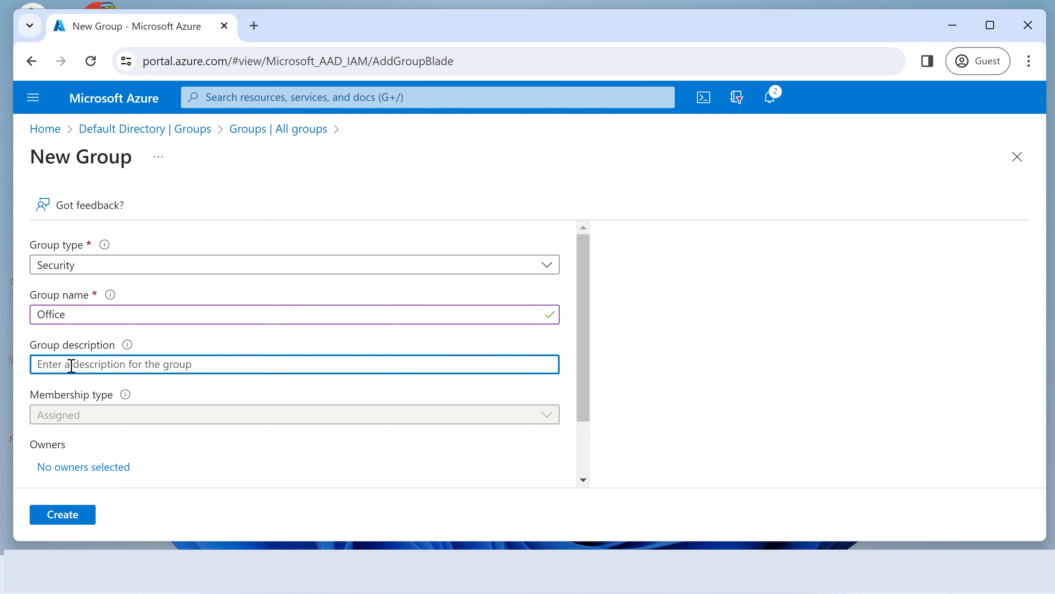
{"action": "type", "text": "Off"}
{"action": "key", "text": "BackSpace"}
{"action": "key", "text": "BackSpace"}
{"action": "key", "text": "BackSpace"}
{"action": "type", "text": "Main"}
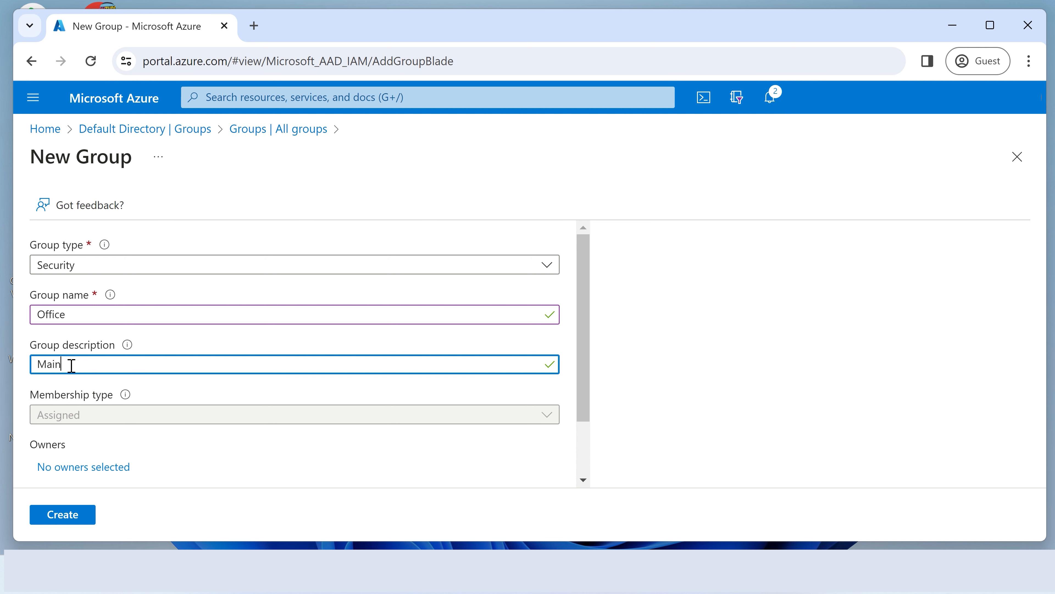
{"action": "type", "text": " Office"}
Create the Office group without initial owners or members and refresh the list of all groups
{"action": "mouse_move", "coordinate": [128, 347]}
{"action": "scroll", "coordinate": [178, 386], "scroll_direction": "down", "scroll_amount": 2}
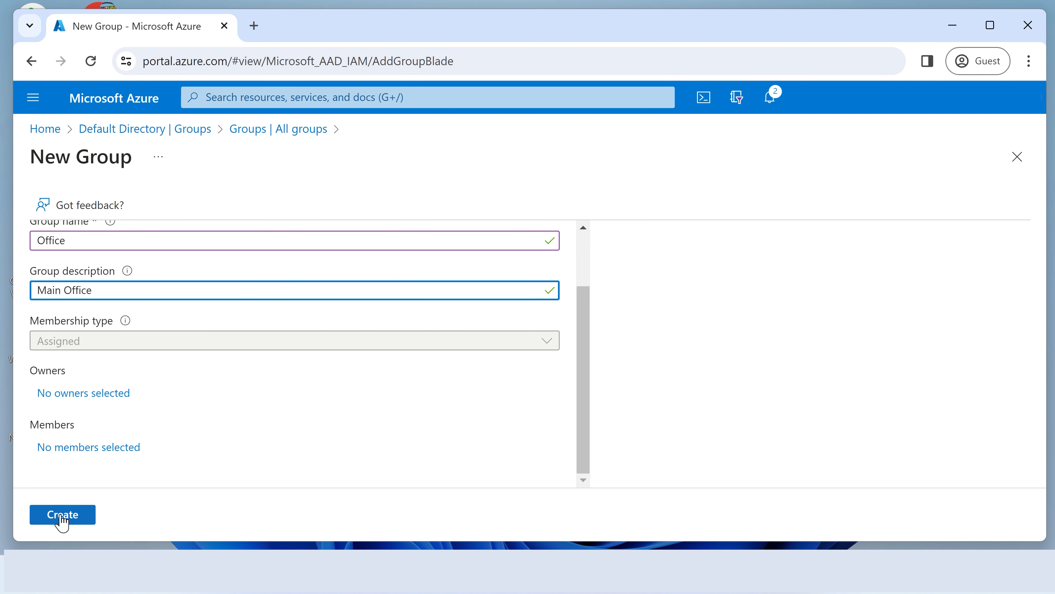
{"action": "left_click", "coordinate": [61, 519]}
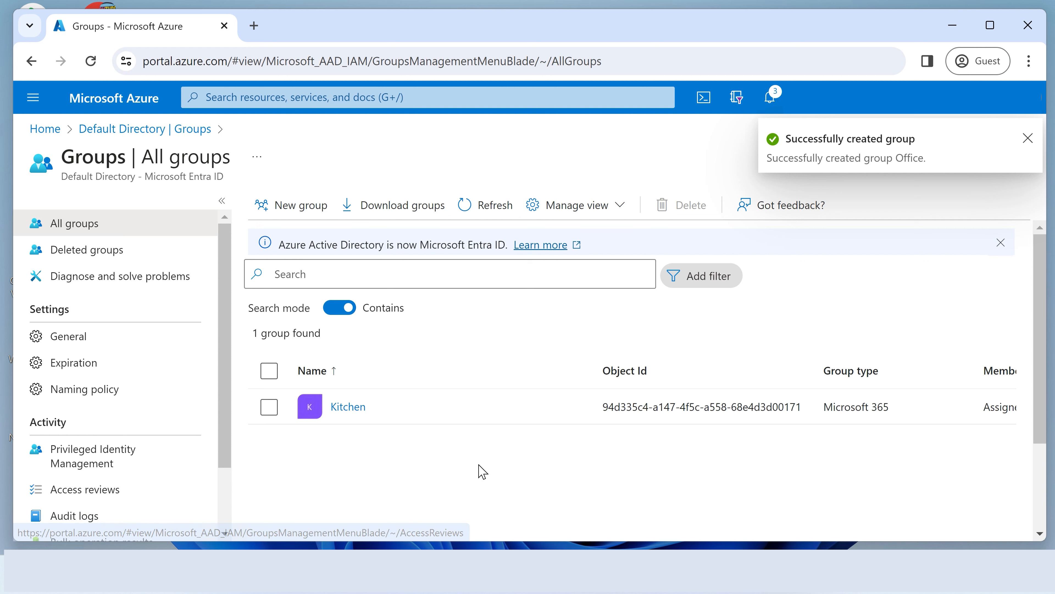
{"action": "left_click", "coordinate": [480, 211]}
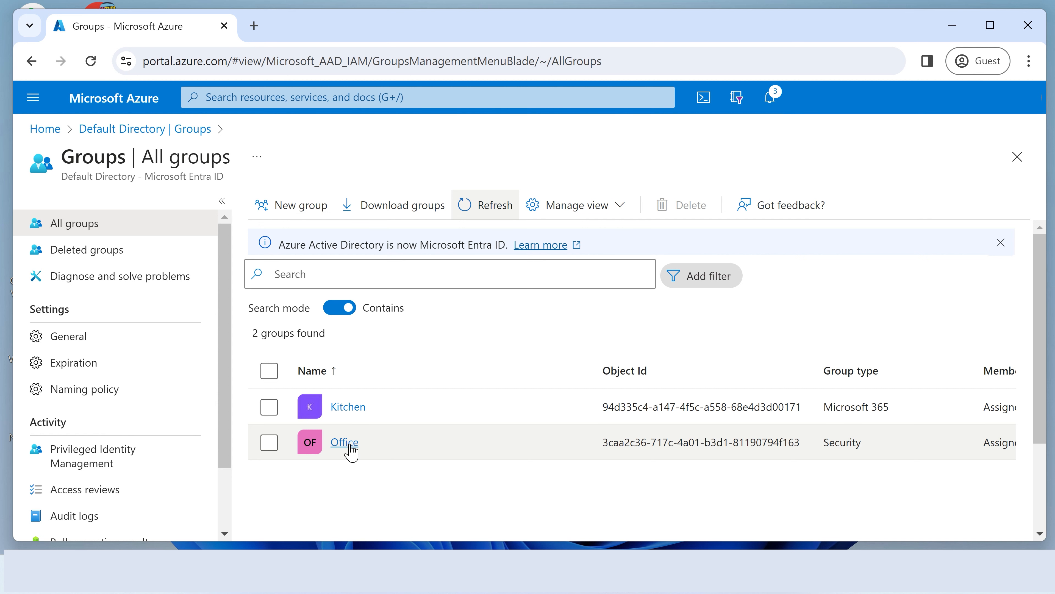
Check the Office group's overview and return through the Default Directory to the list of all groups
{"action": "left_click", "coordinate": [350, 449]}
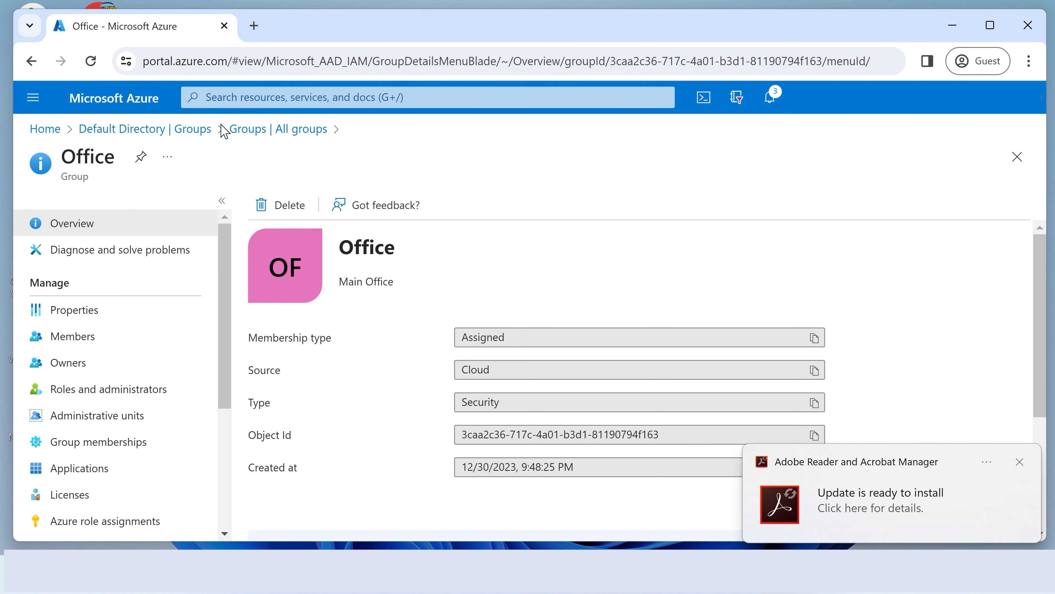
{"action": "left_click", "coordinate": [247, 131]}
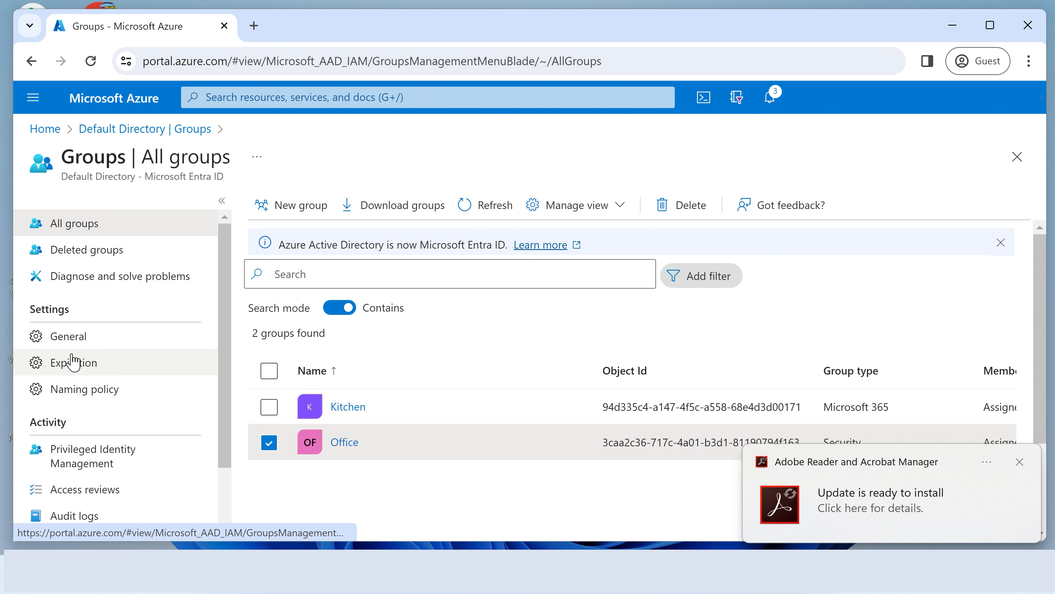
{"action": "left_click", "coordinate": [136, 130]}
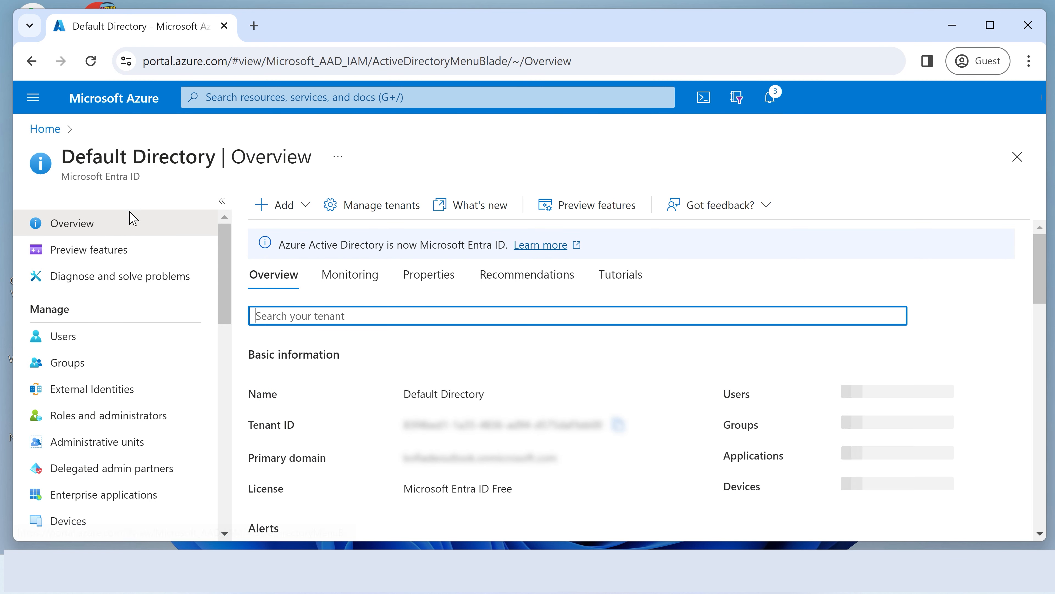
{"action": "left_click", "coordinate": [79, 371]}
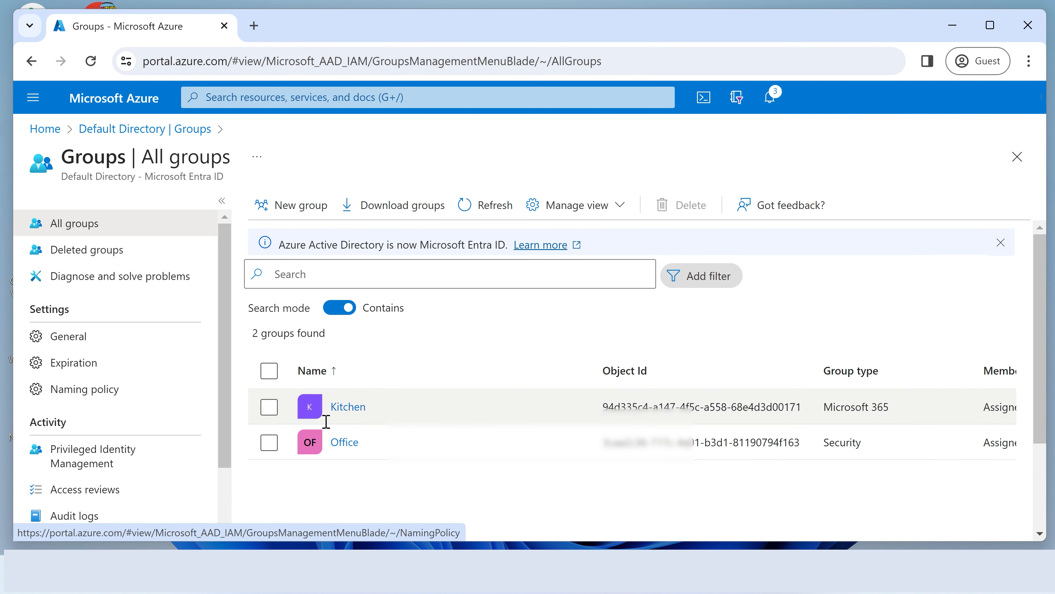
Open the Office group's members, search for the user by first name, add that user as a direct member and refresh the list
{"action": "left_click", "coordinate": [345, 449]}
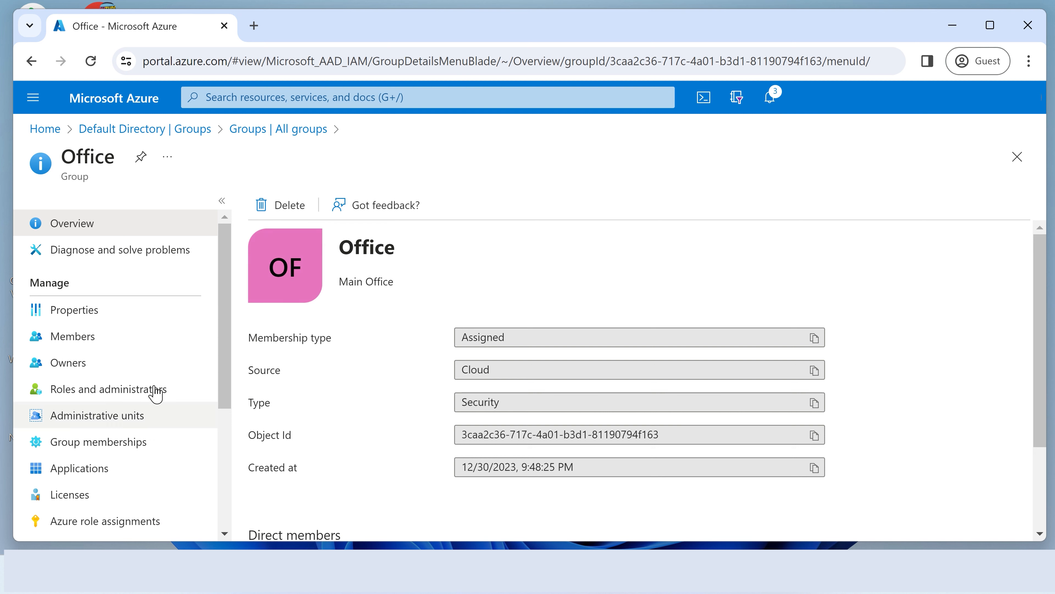
{"action": "left_click", "coordinate": [78, 344]}
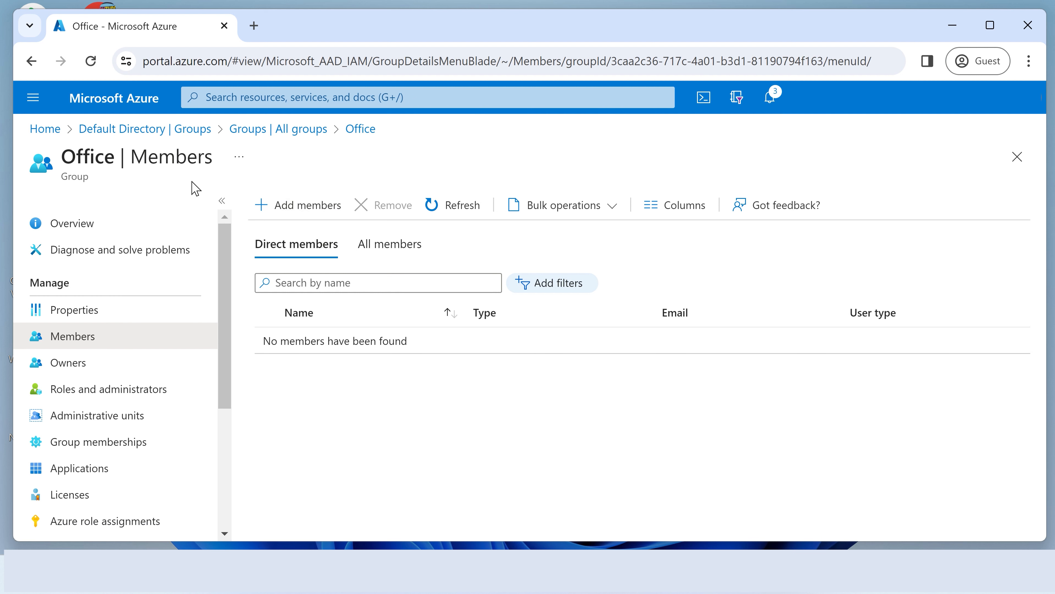
{"action": "left_click", "coordinate": [294, 206]}
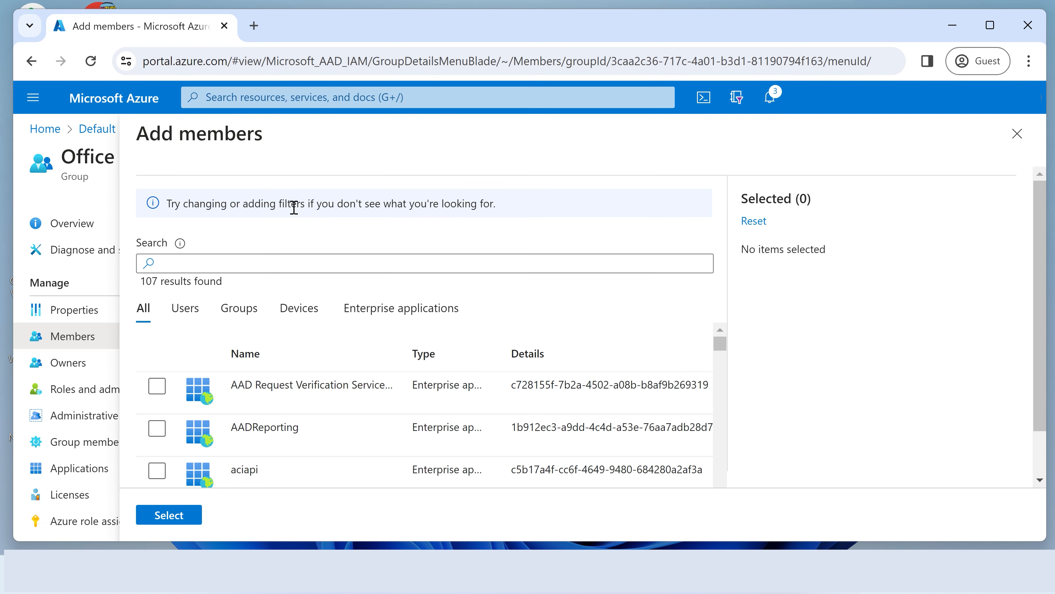
{"action": "left_click", "coordinate": [241, 265]}
{"action": "type", "text": "afia"}
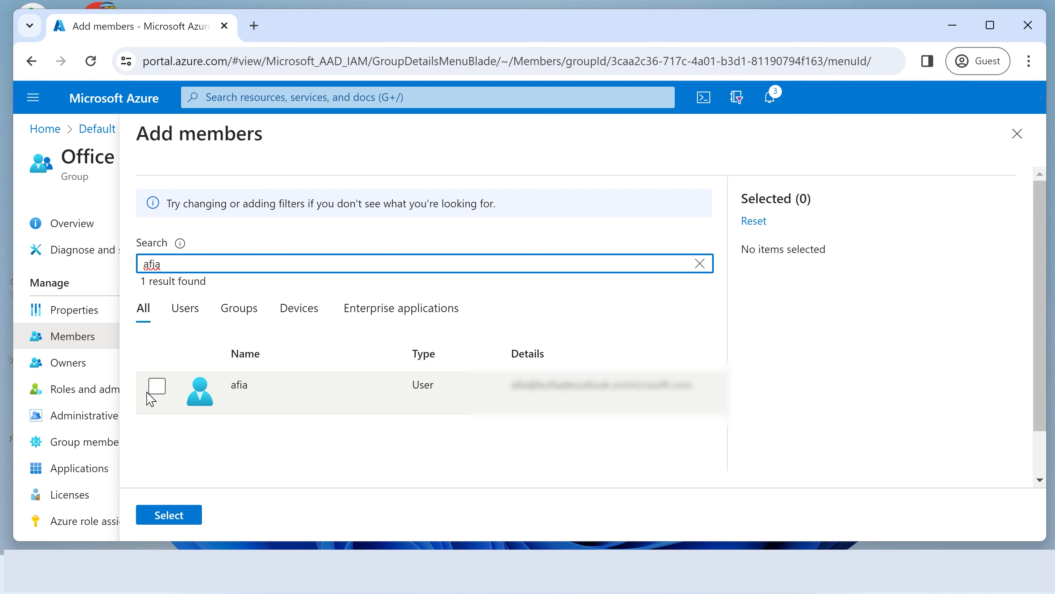
{"action": "left_click", "coordinate": [157, 386]}
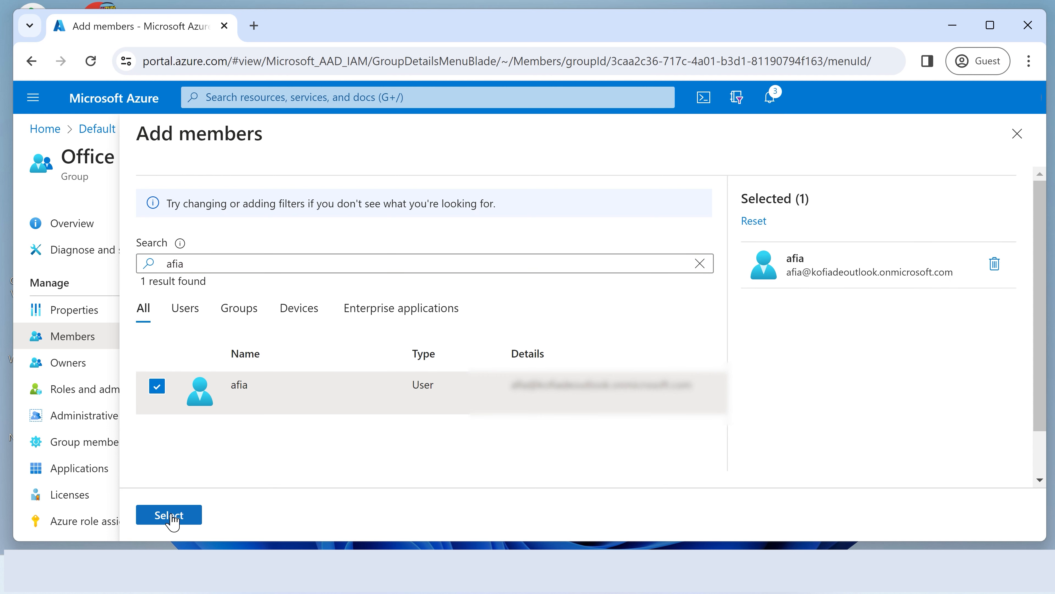
{"action": "left_click", "coordinate": [170, 517]}
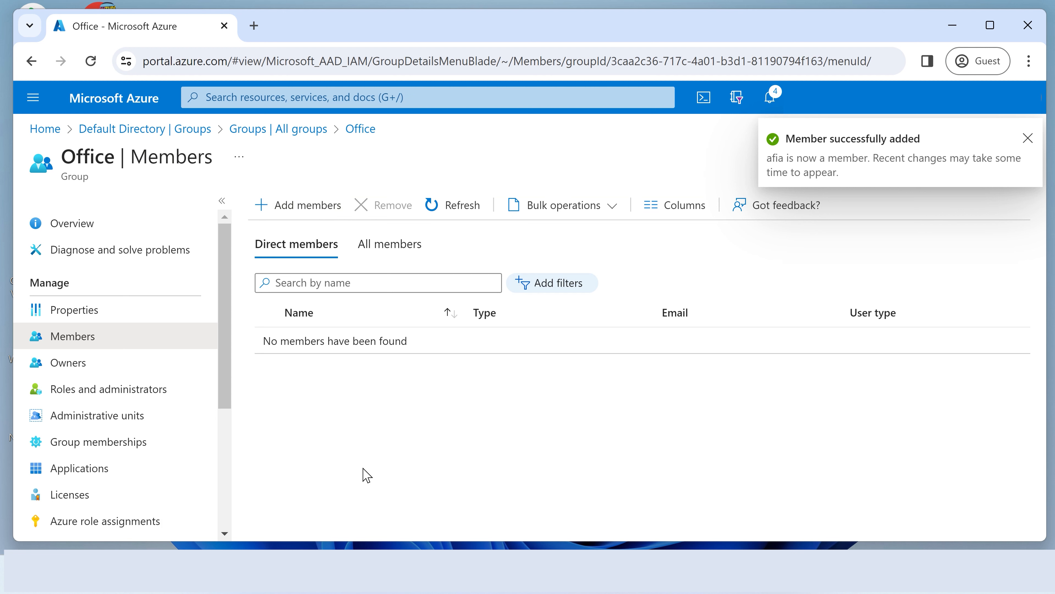
{"action": "left_click", "coordinate": [462, 210]}
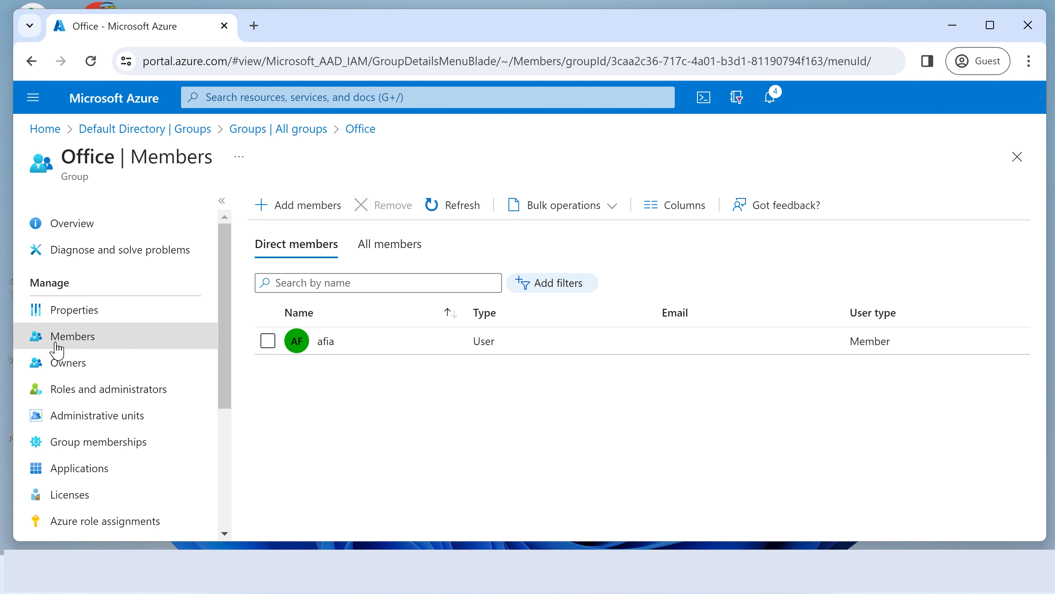
Open the Office group's owners, add another existing directory user as owner and refresh the list
{"action": "left_click", "coordinate": [67, 368]}
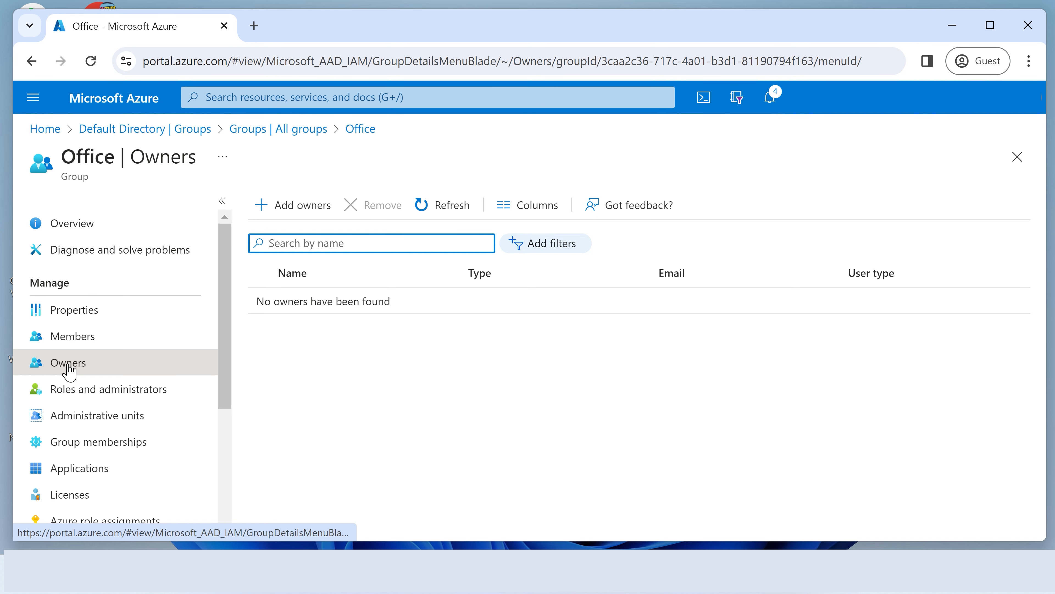
{"action": "left_click", "coordinate": [296, 207]}
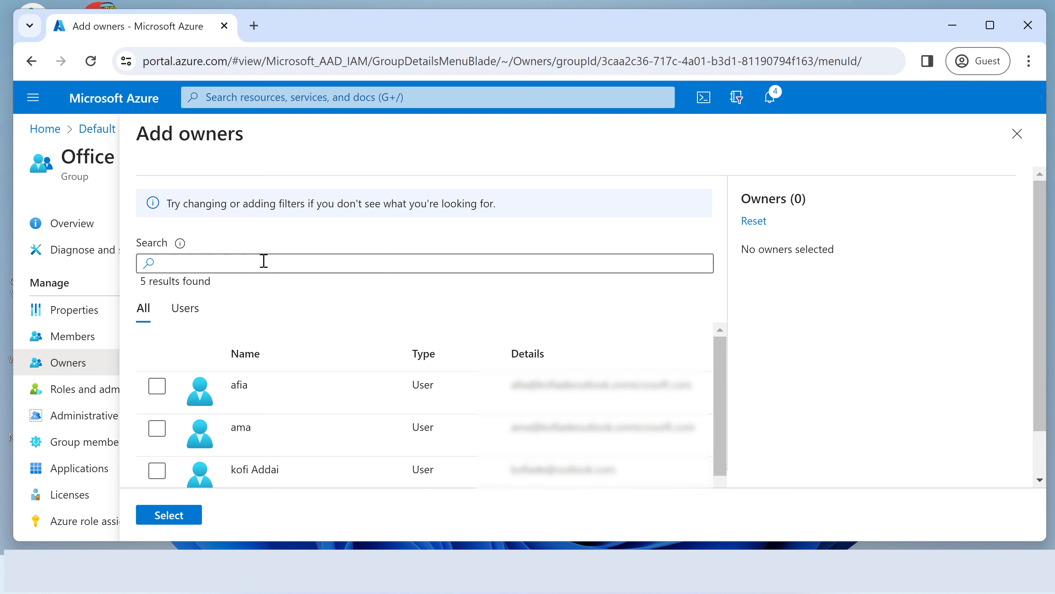
{"action": "left_click_drag", "start_coordinate": [721, 366], "coordinate": [718, 411]}
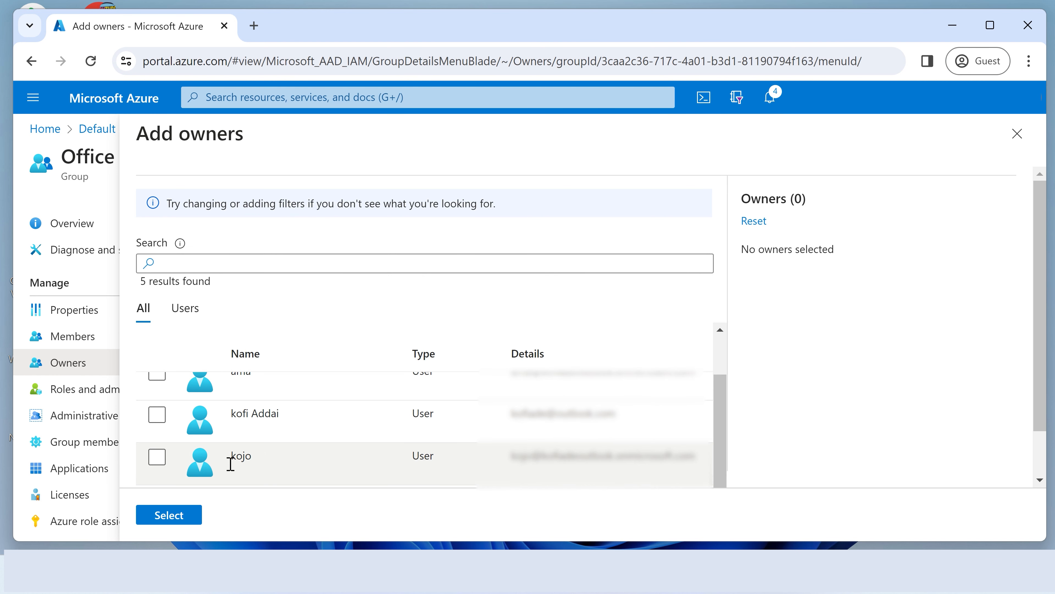
{"action": "left_click", "coordinate": [157, 459]}
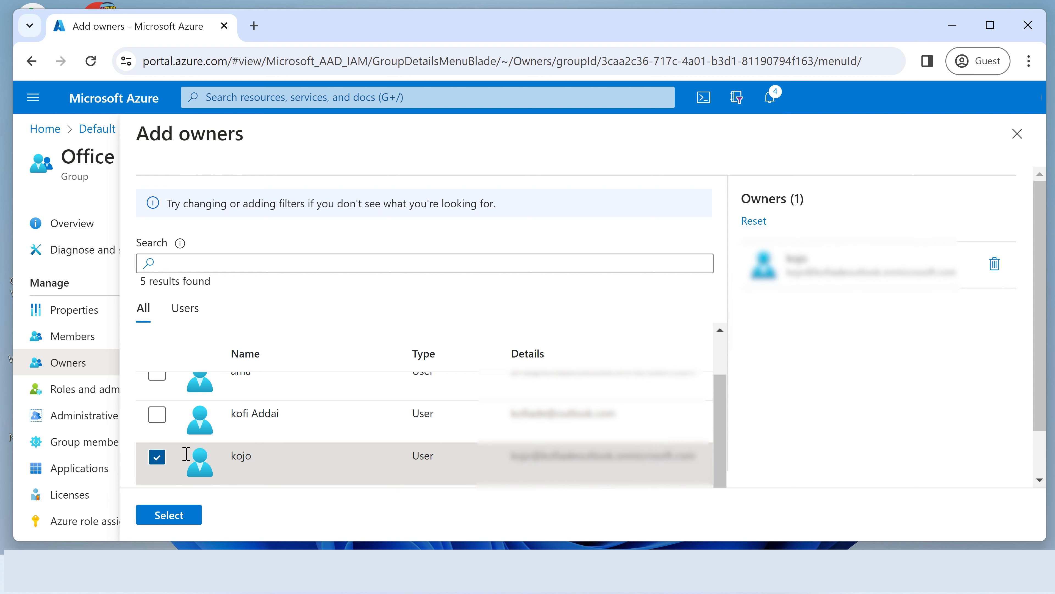
{"action": "left_click", "coordinate": [174, 520]}
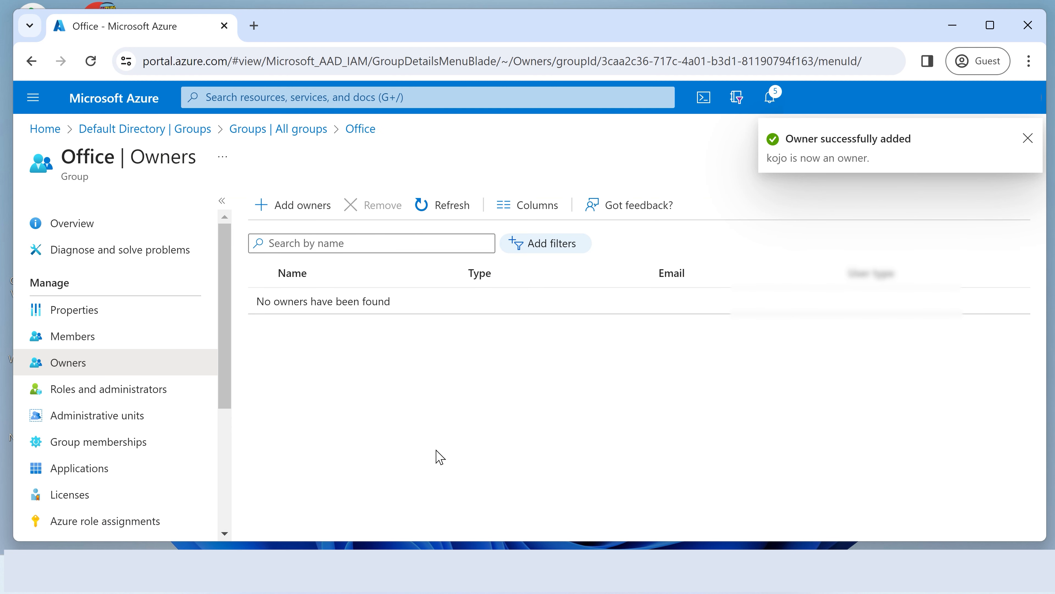
{"action": "left_click", "coordinate": [448, 211]}
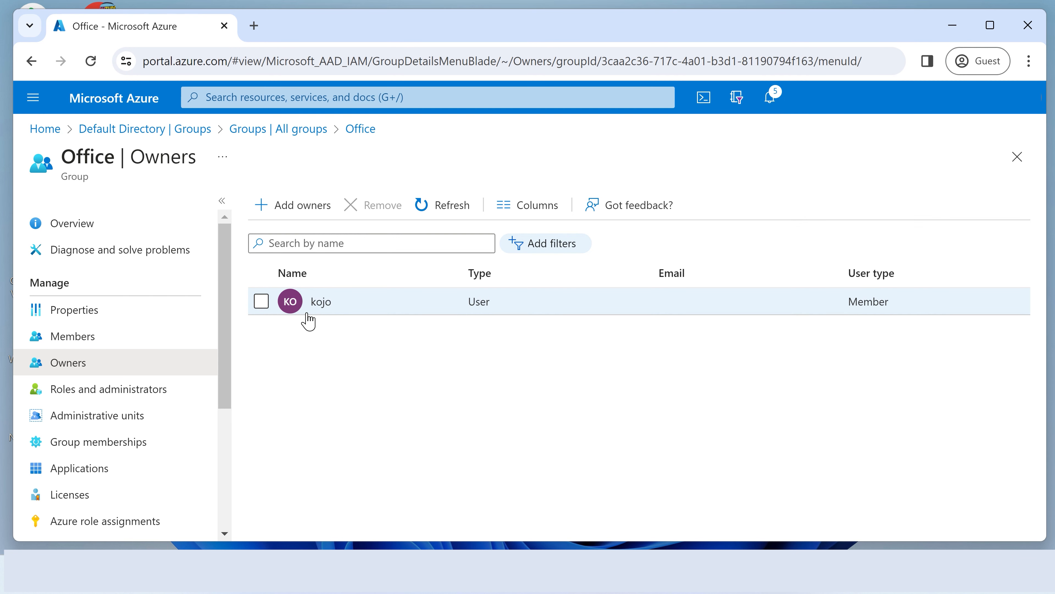
View the Office group's overview and return to the Default Directory overview
{"action": "left_click", "coordinate": [66, 227]}
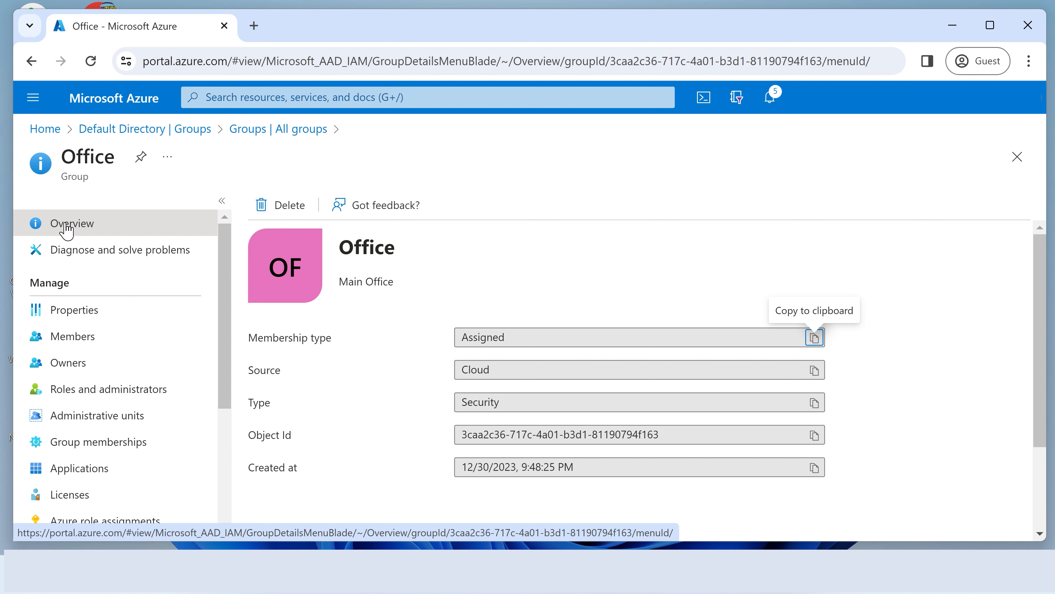
{"action": "left_click", "coordinate": [119, 130]}
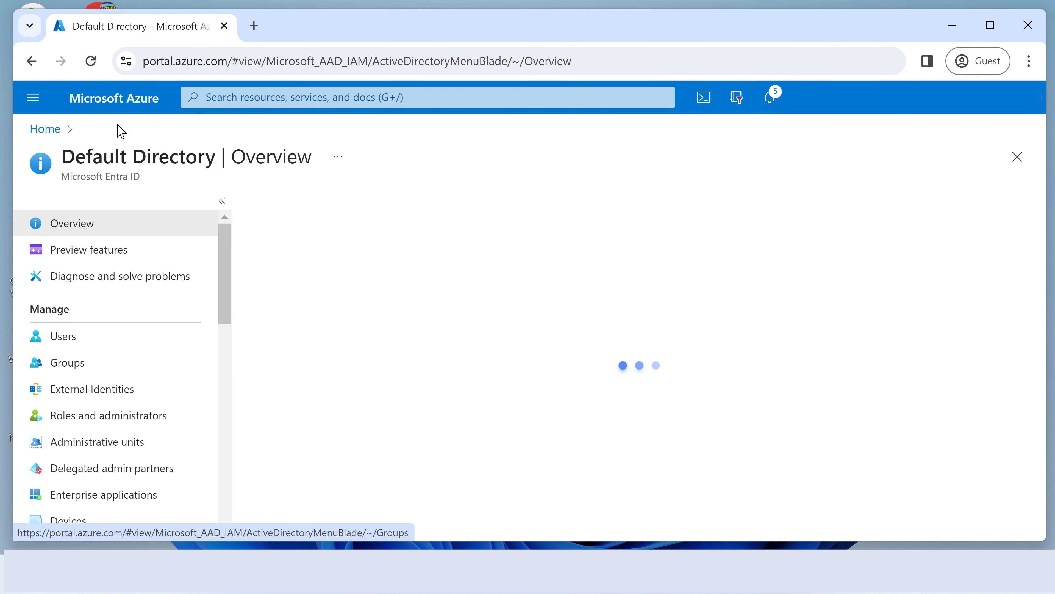